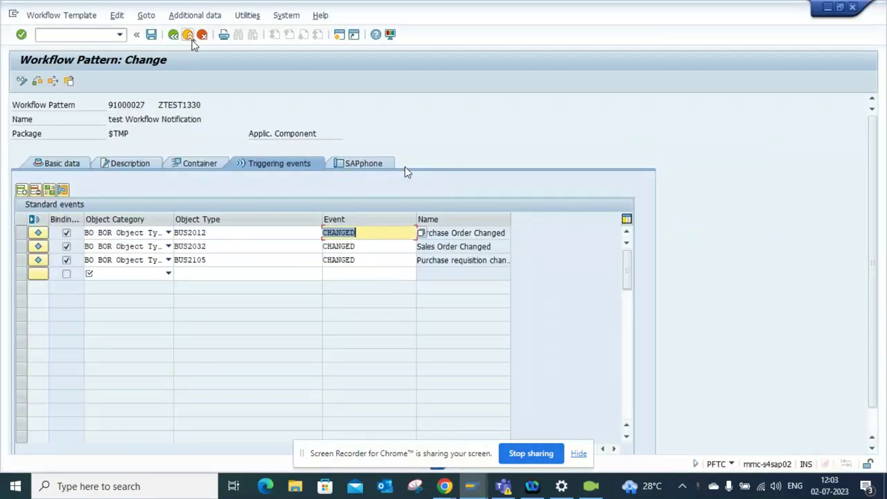
# Back out of the ZTEST1330 template to SAP Easy Access and run /nPFTC for task maintenance
pyautogui.click(193, 40)
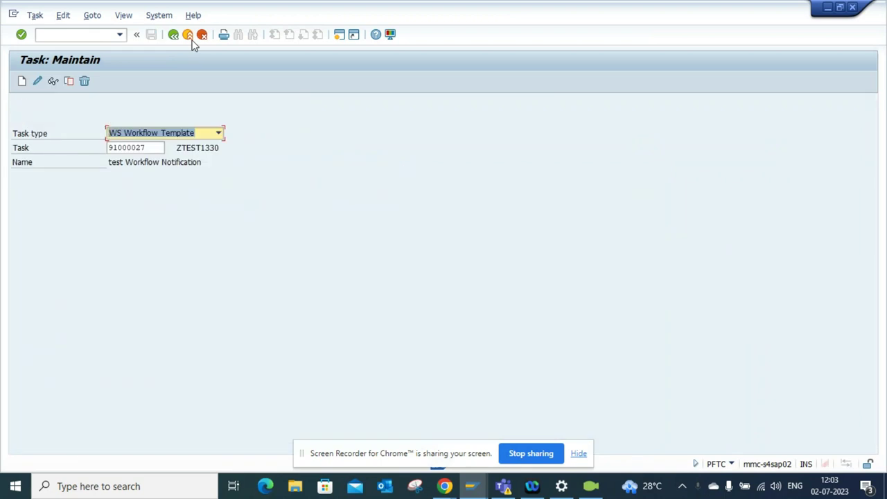
pyautogui.click(193, 40)
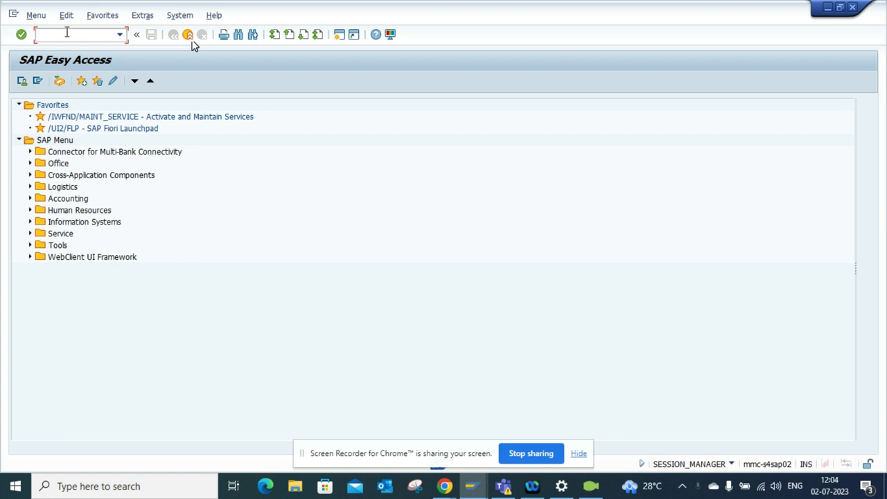
pyautogui.write('/NPFTC')
pyautogui.press('Return')
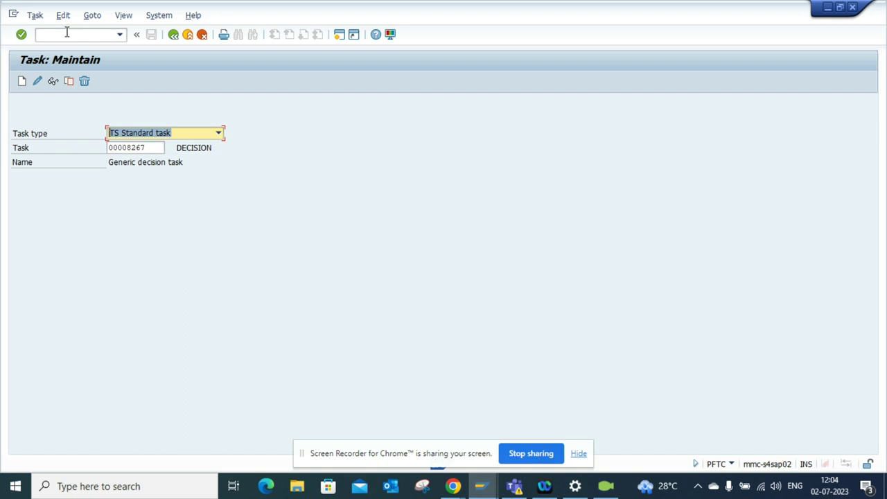
# Create a new WS Workflow Template with the id ZTESTCHANGE
pyautogui.click(179, 135)
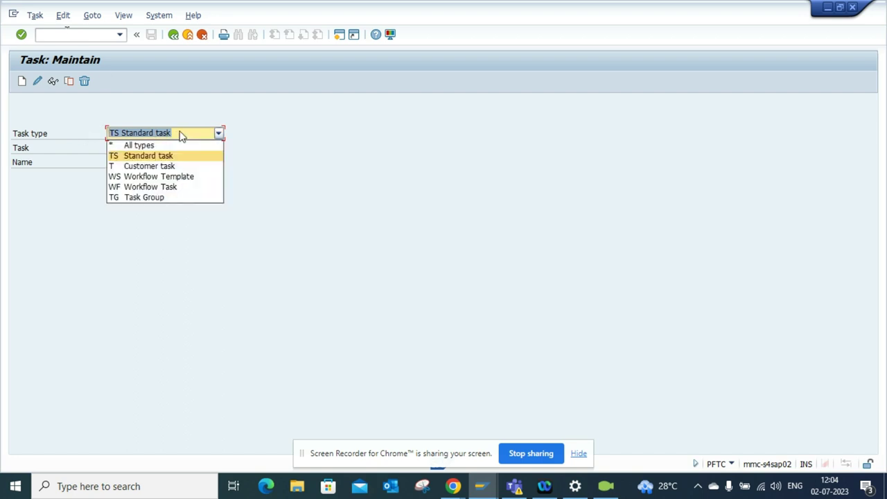
pyautogui.click(168, 177)
pyautogui.doubleClick(154, 149)
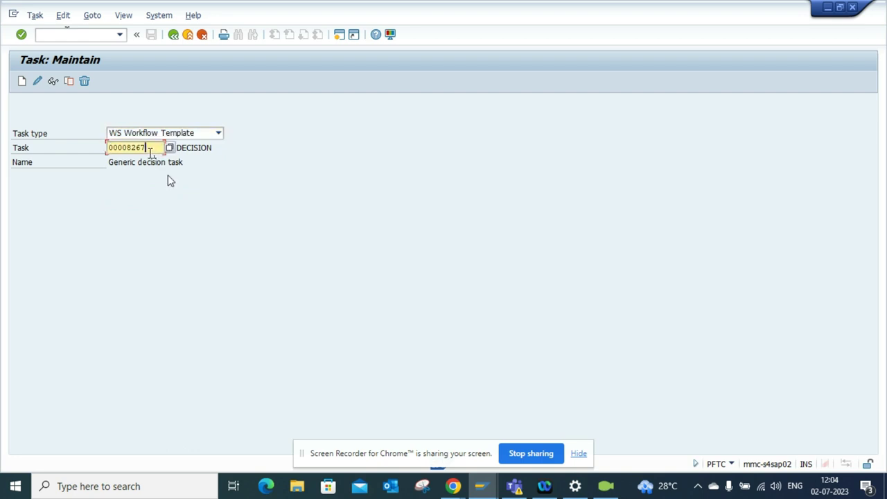
pyautogui.press('BackSpace')
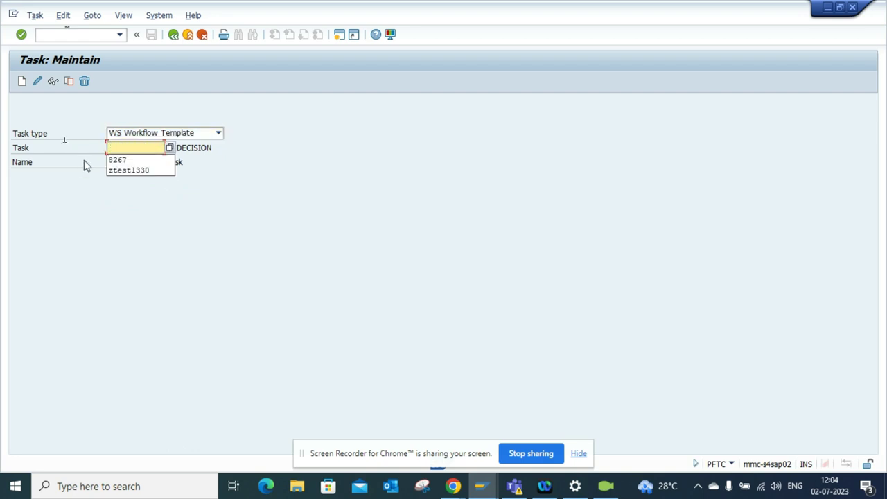
pyautogui.click(112, 171)
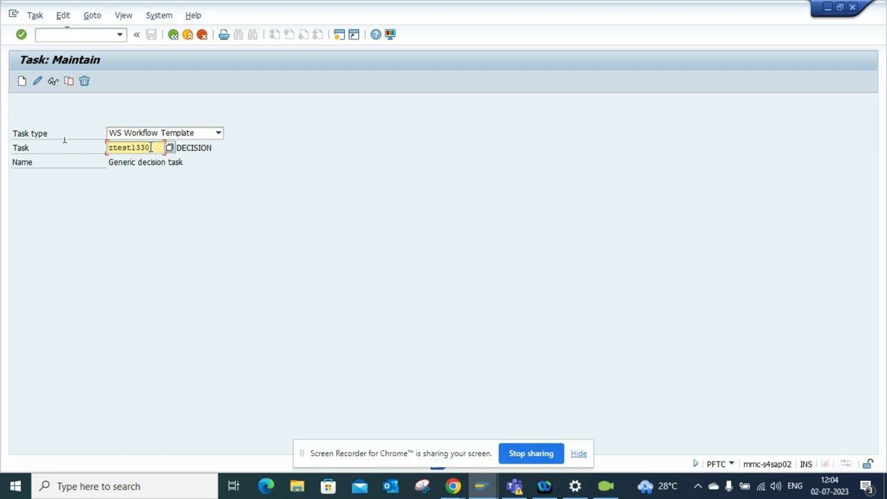
pyautogui.moveTo(150, 147); pyautogui.dragTo(130, 149)
pyautogui.write('CHANGE')
pyautogui.click(22, 82)
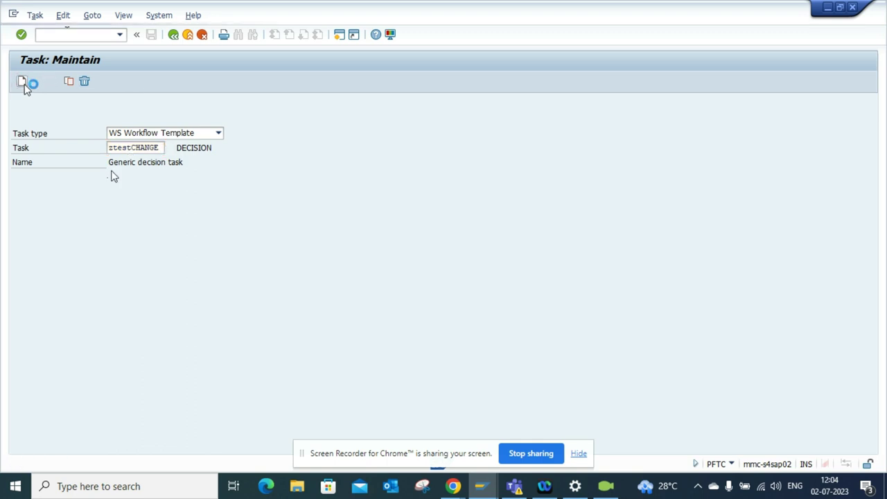
# Name it TEST CHANGE NOTIFICATION, reuse that as work item text, and show its container elements
pyautogui.click(168, 220)
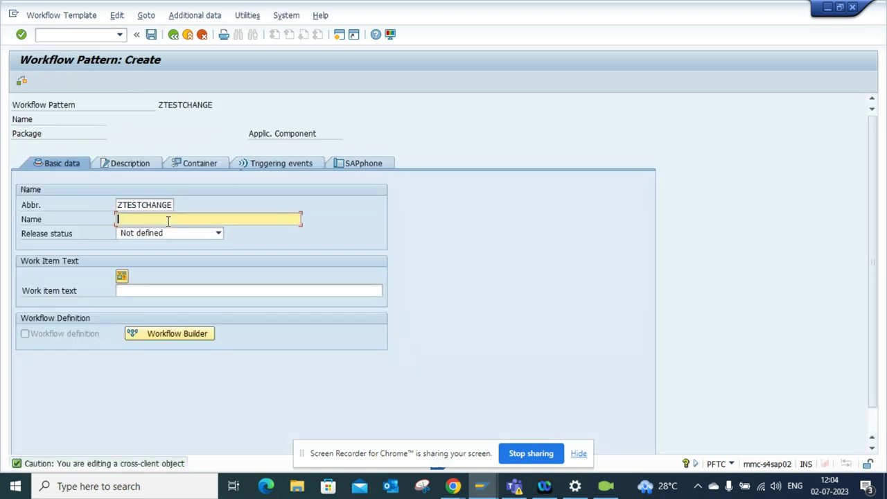
pyautogui.write('TEST')
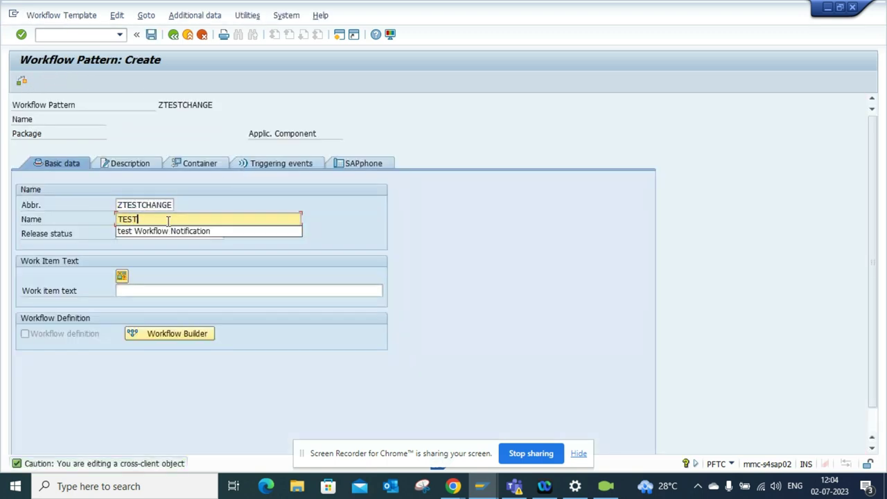
pyautogui.write(' CHANGE')
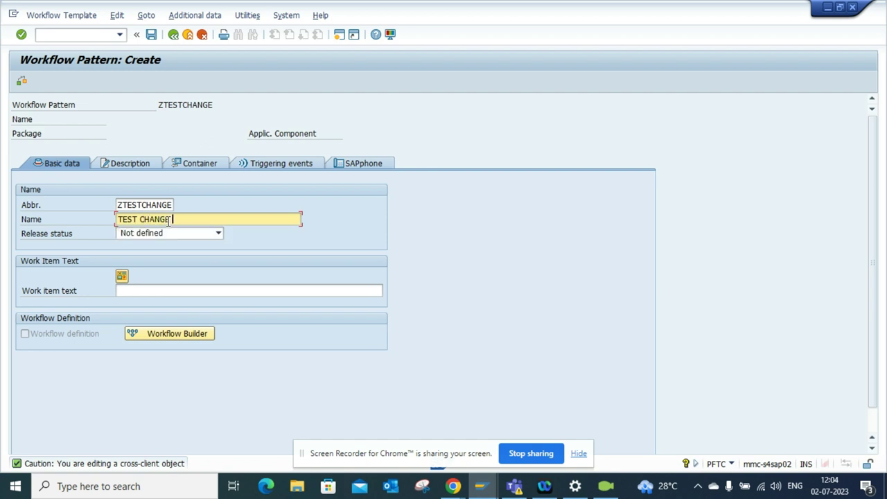
pyautogui.write(' NOTIFICATION')
pyautogui.moveTo(239, 221); pyautogui.dragTo(42, 236)
pyautogui.hotkey('ctrl', 'c')
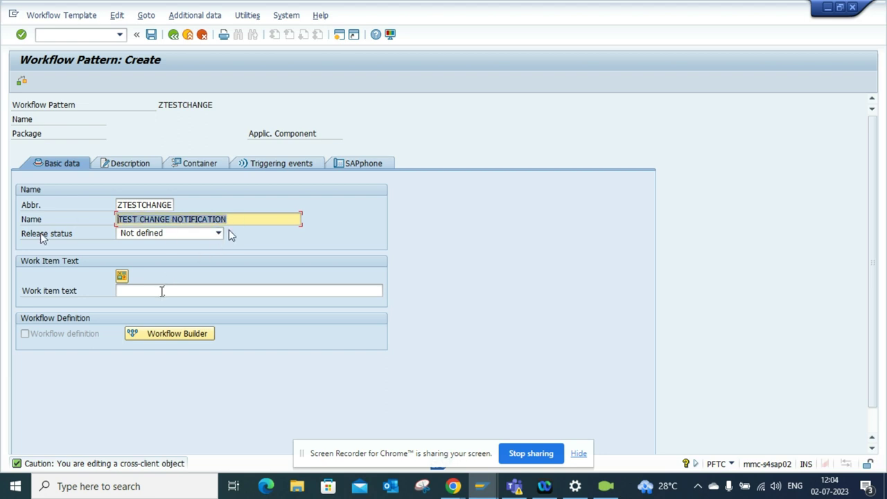
pyautogui.press('Home')
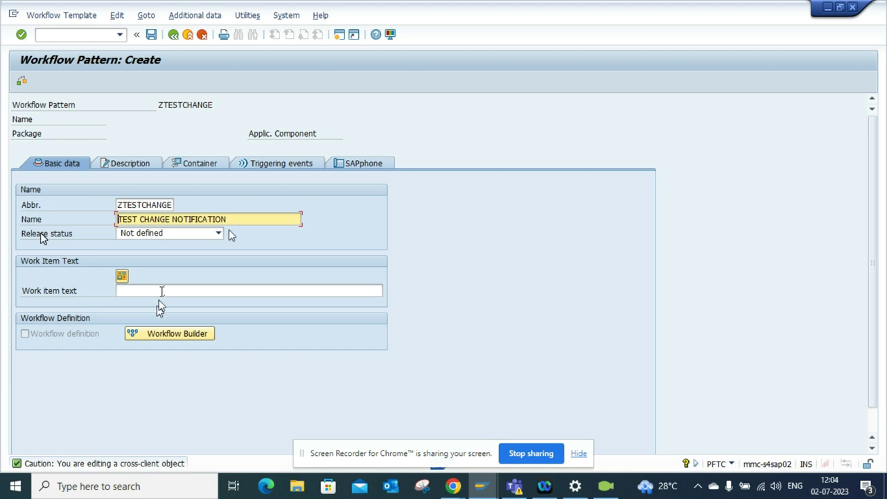
pyautogui.click(165, 291)
pyautogui.hotkey('ctrl', 'v')
pyautogui.hotkey('shift', 'Home')
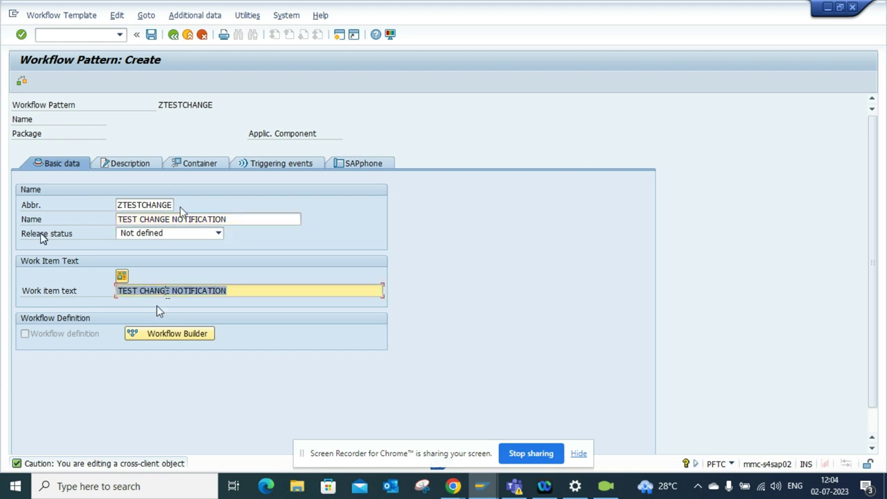
pyautogui.click(198, 163)
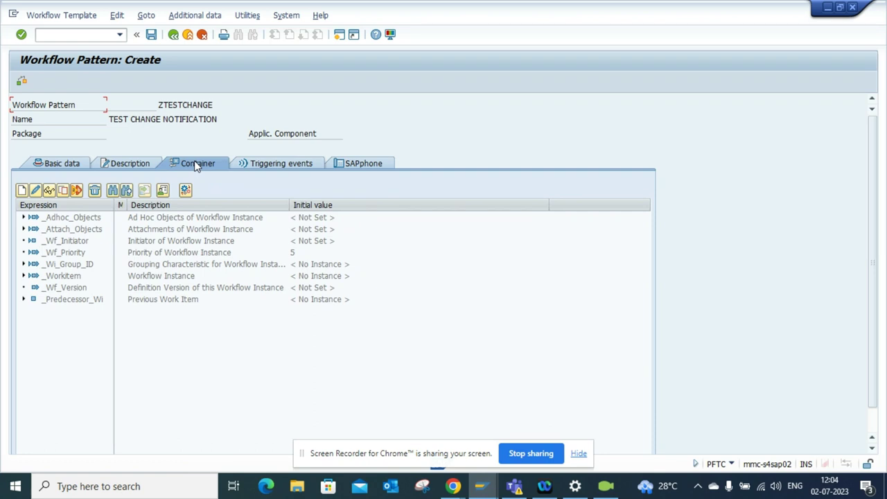
# Start a new container element with element, name and short description all set to PO
pyautogui.click(23, 191)
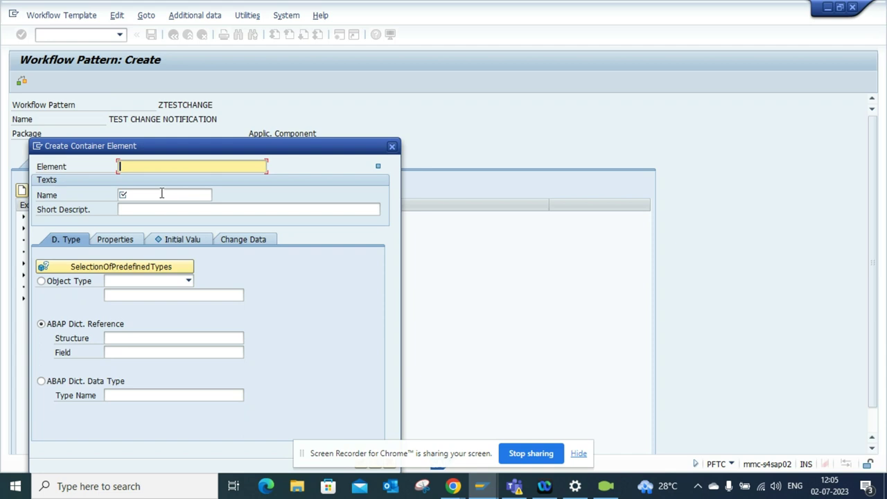
pyautogui.write('PO')
pyautogui.click(149, 196)
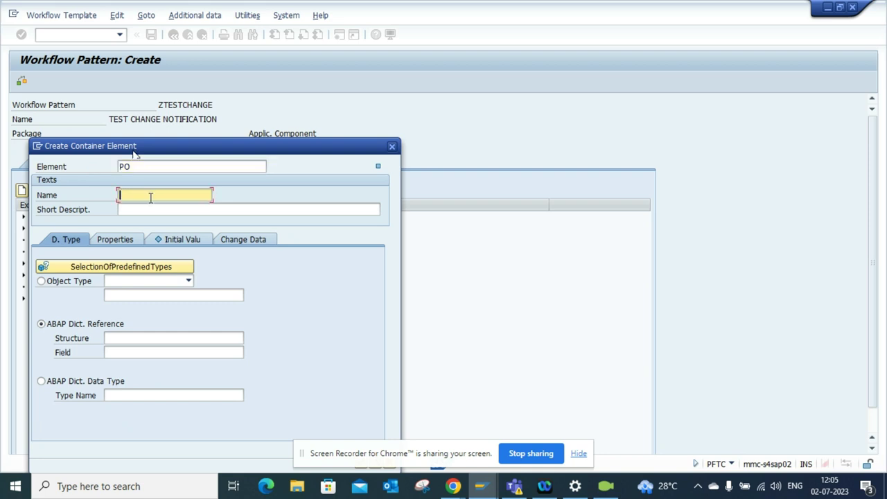
pyautogui.write('PO')
pyautogui.click(149, 207)
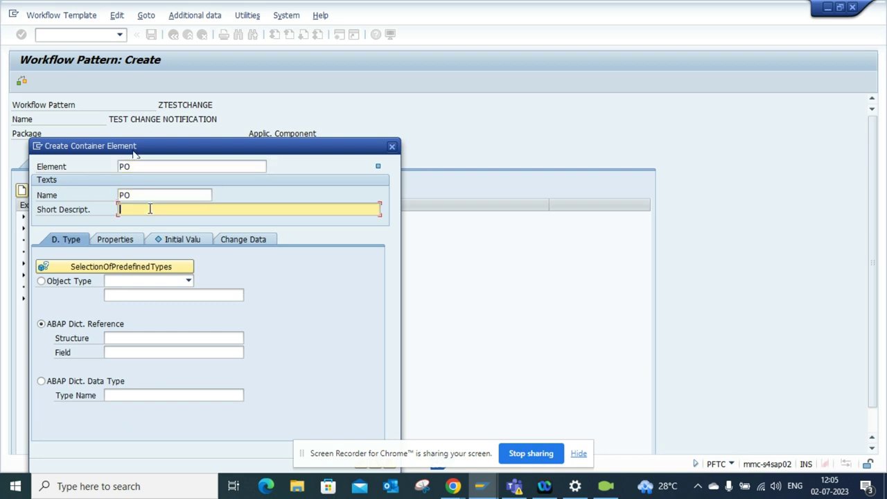
pyautogui.write('PO')
# Make PO a BOR object of type BUS2012, mark it import and export, and add it
pyautogui.click(89, 282)
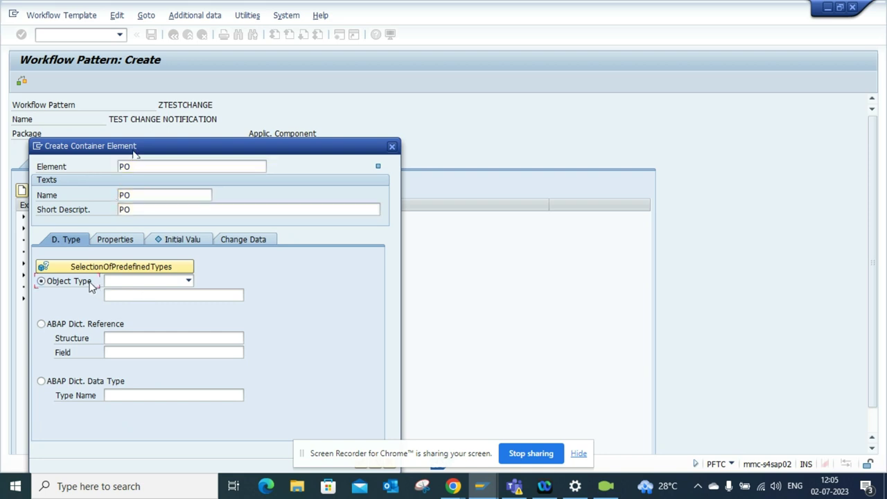
pyautogui.click(144, 282)
pyautogui.click(148, 302)
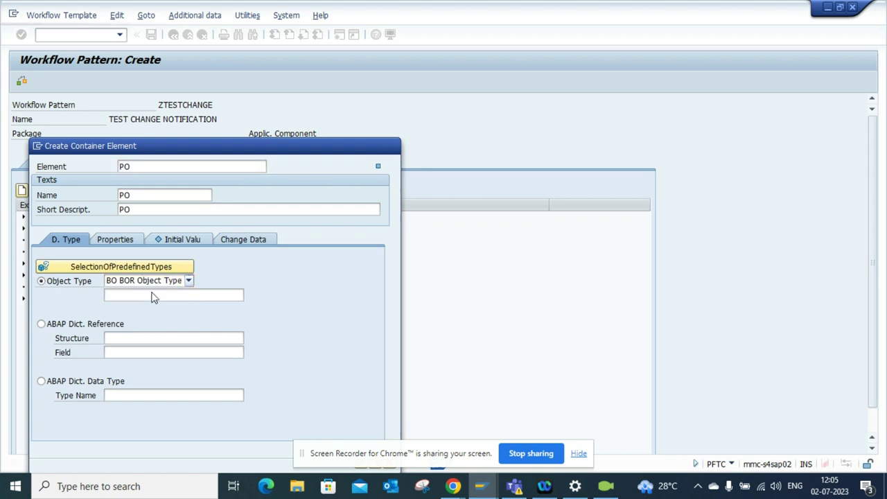
pyautogui.click(154, 295)
pyautogui.write('B')
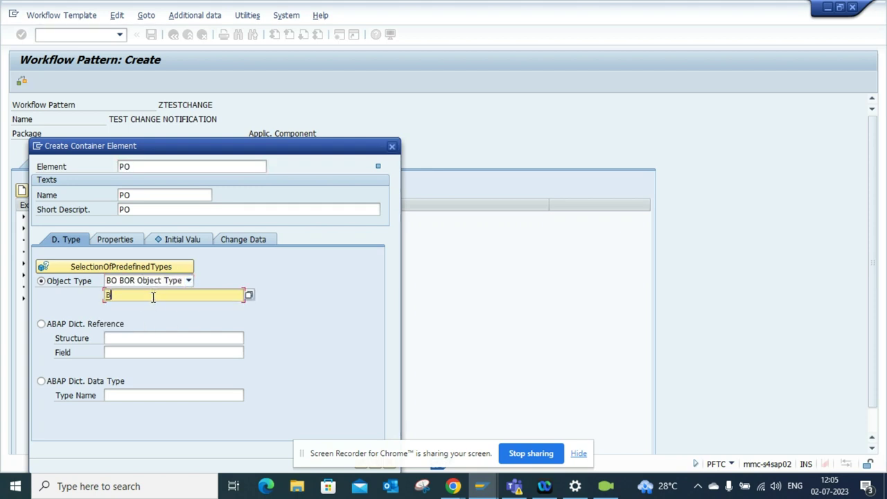
pyautogui.write('US2012')
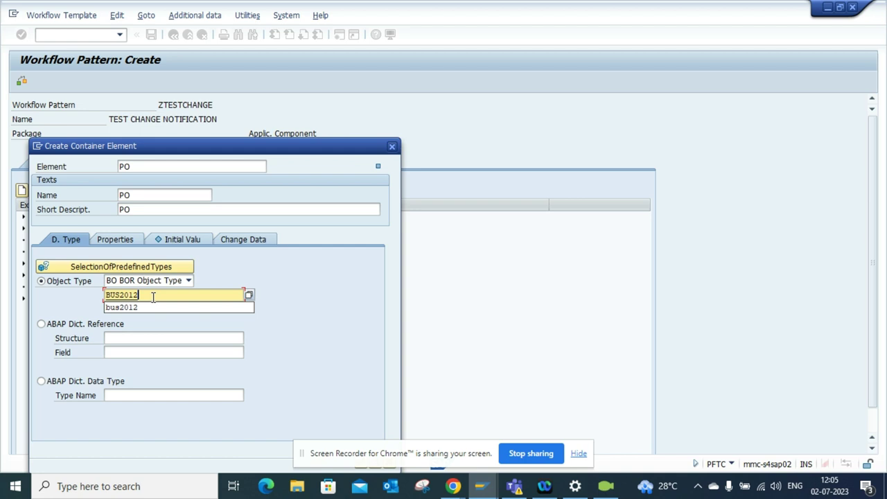
pyautogui.click(129, 241)
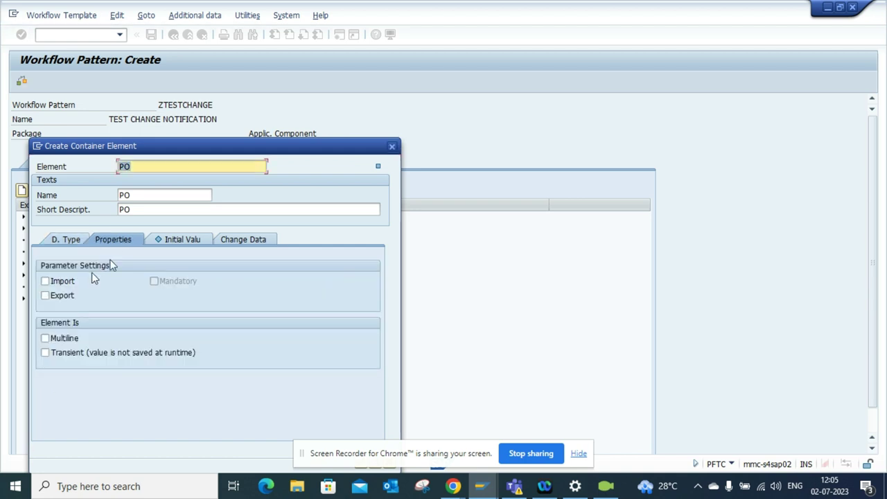
pyautogui.click(66, 281)
pyautogui.click(68, 295)
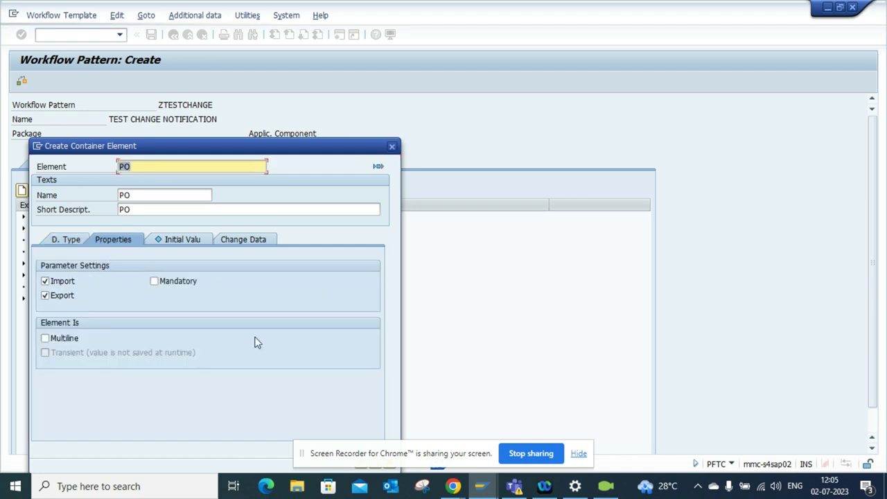
pyautogui.moveTo(318, 145); pyautogui.dragTo(362, 78)
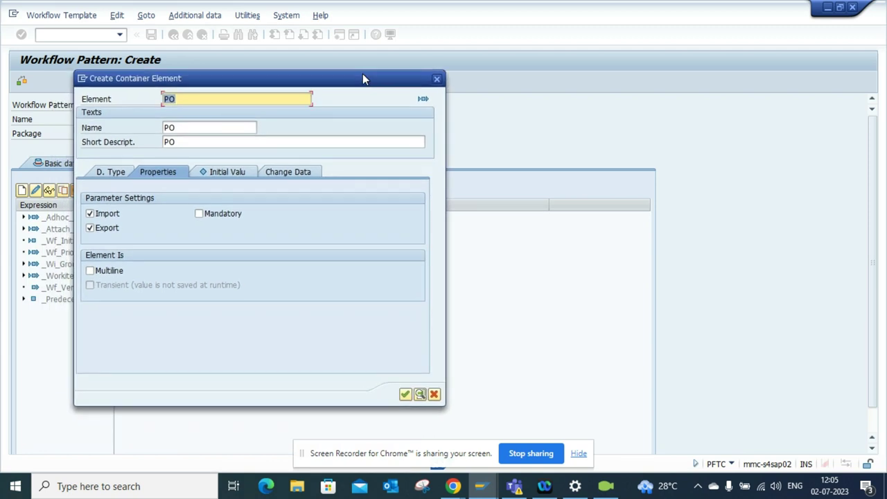
pyautogui.click(406, 394)
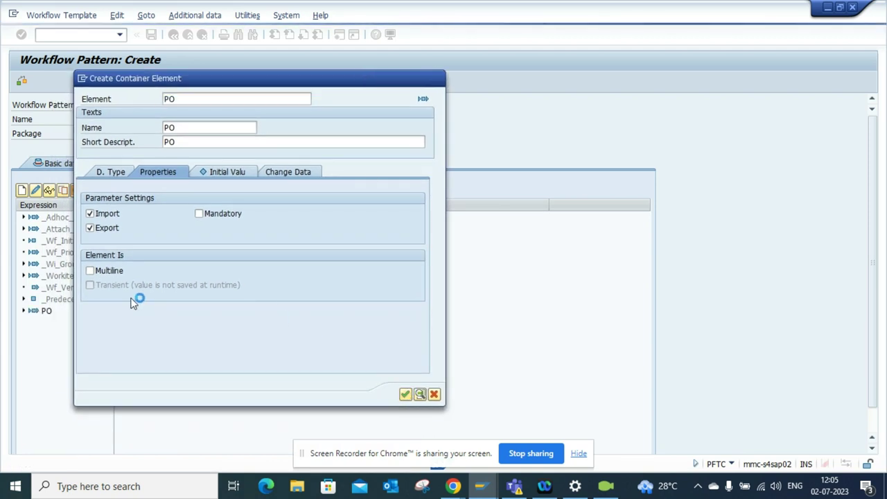
# Start another container element with element, name and short description all set to BUS2032
pyautogui.click(22, 191)
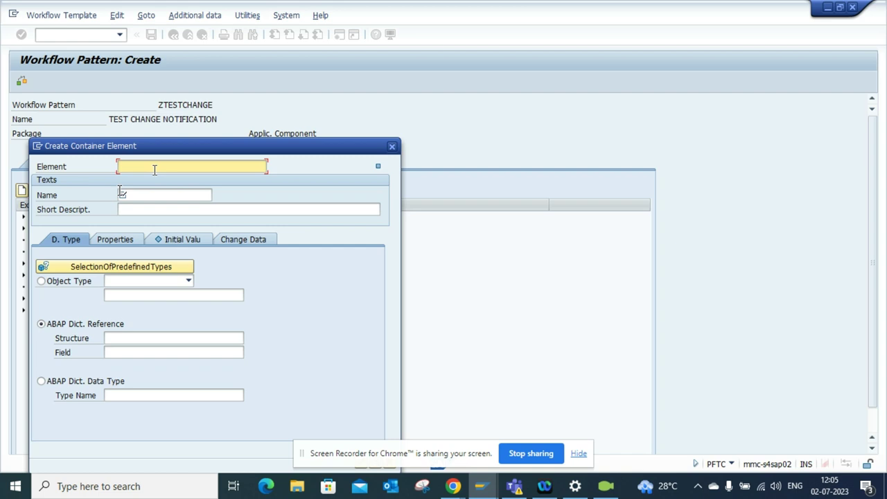
pyautogui.write('BUS2012')
pyautogui.press('Tab')
pyautogui.click(144, 197)
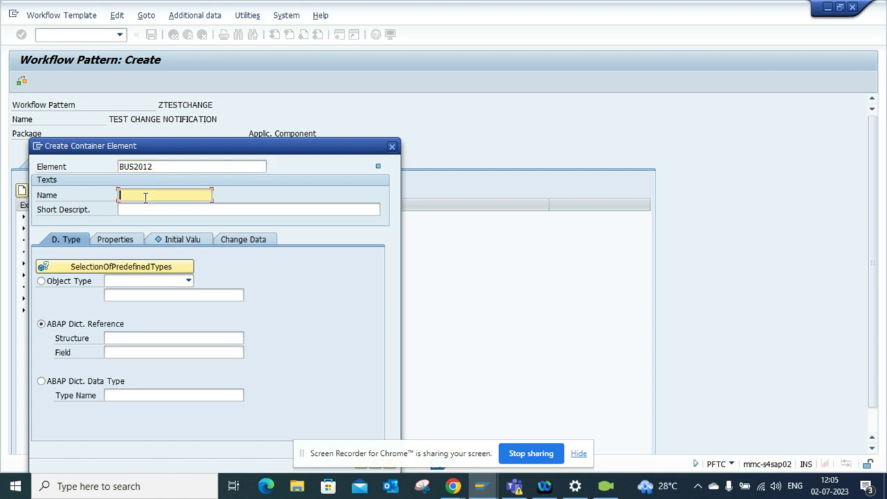
pyautogui.write('BUS2012')
pyautogui.click(145, 210)
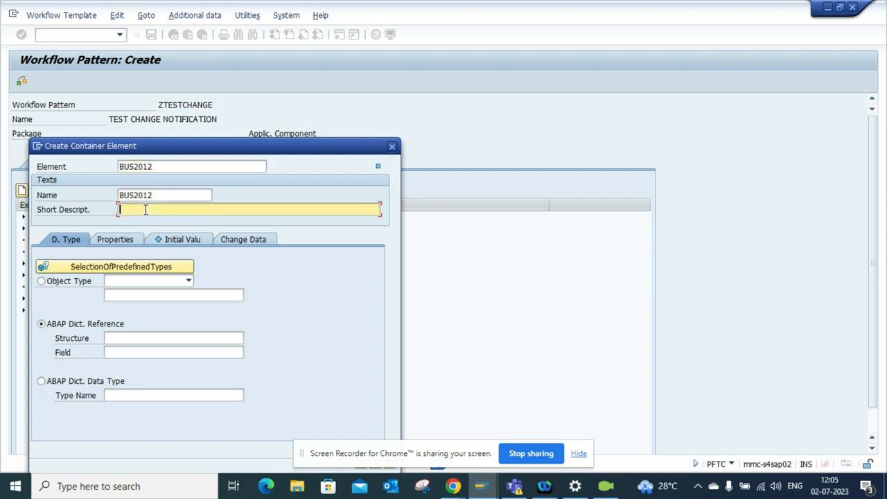
pyautogui.click(147, 167)
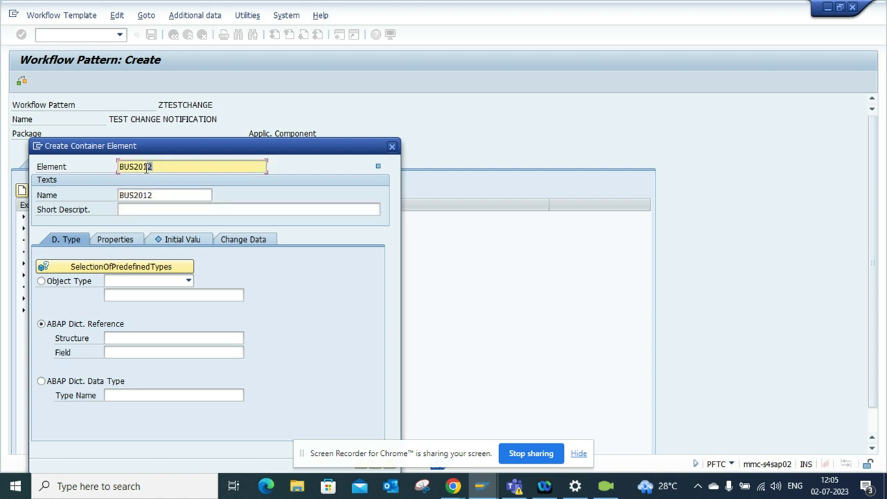
pyautogui.write('3')
pyautogui.press('Left')
pyautogui.press('BackSpace')
pyautogui.hotkey('shift', 'Home')
pyautogui.hotkey('ctrl', 'c')
pyautogui.click(152, 198)
pyautogui.hotkey('shift', 'Home')
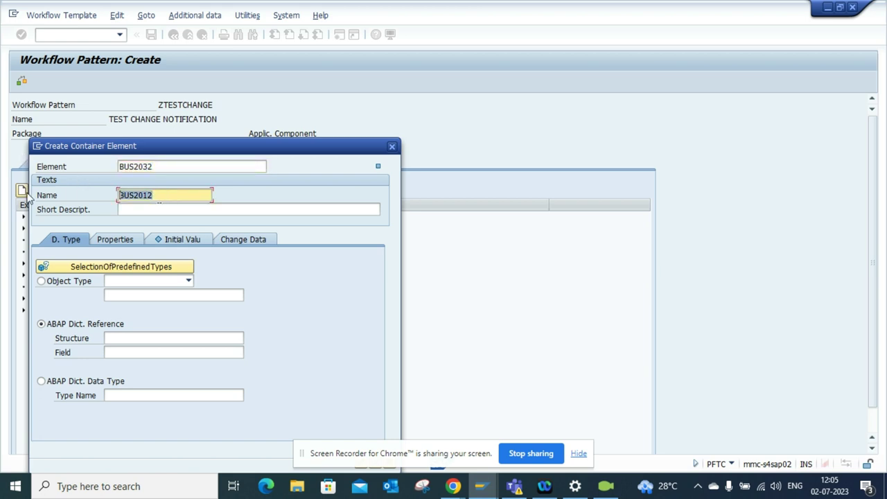
pyautogui.hotkey('ctrl', 'v')
pyautogui.click(125, 211)
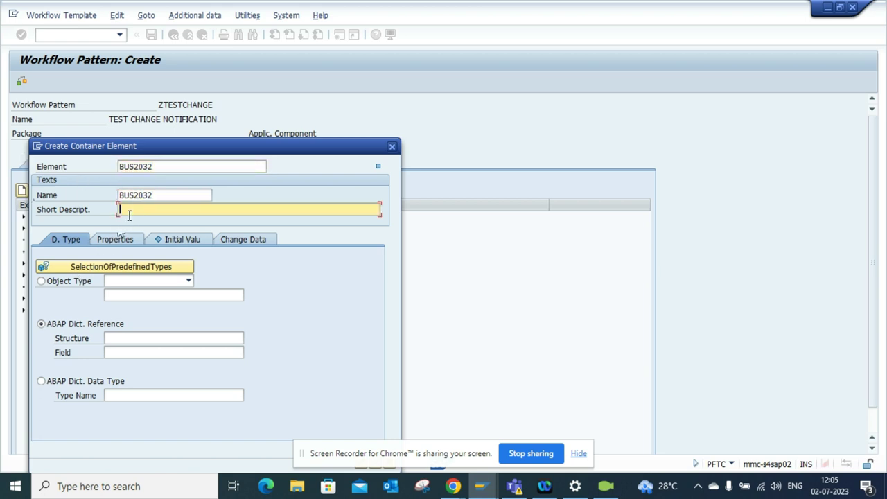
pyautogui.hotkey('ctrl', 'v')
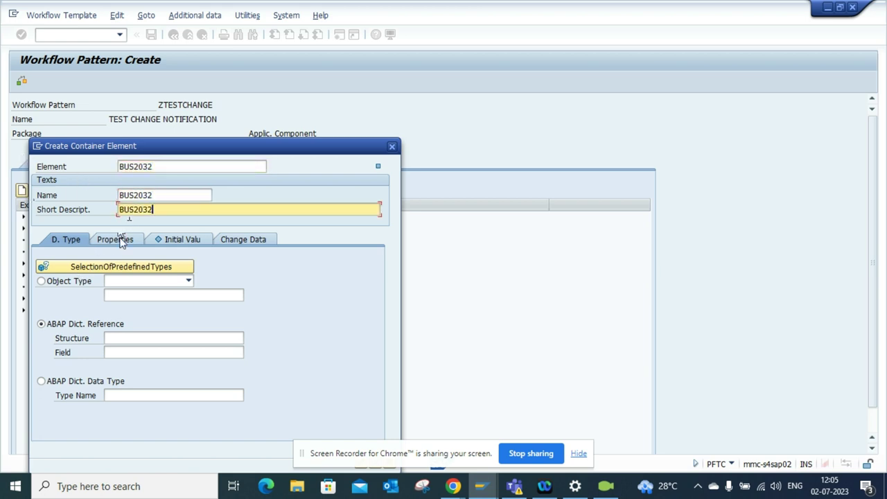
# Make it a BOR object of type BUS2032, mark it import and export, and add it
pyautogui.click(80, 282)
pyautogui.click(123, 282)
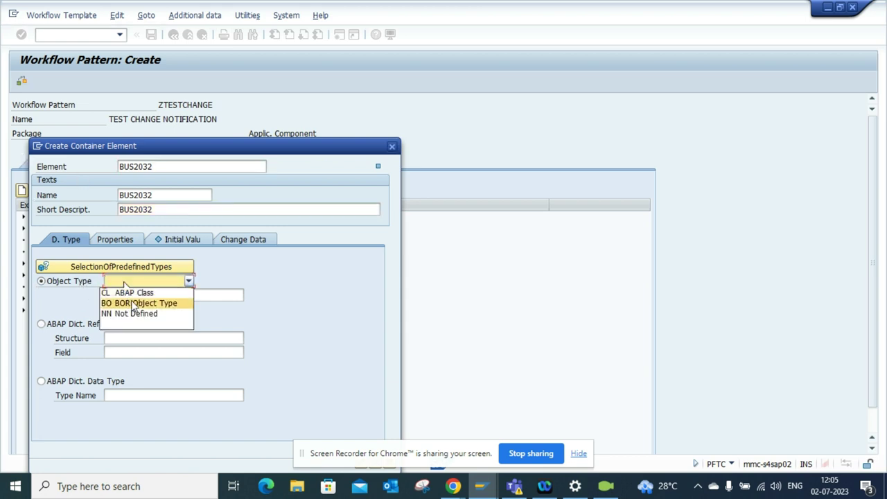
pyautogui.click(142, 303)
pyautogui.click(147, 297)
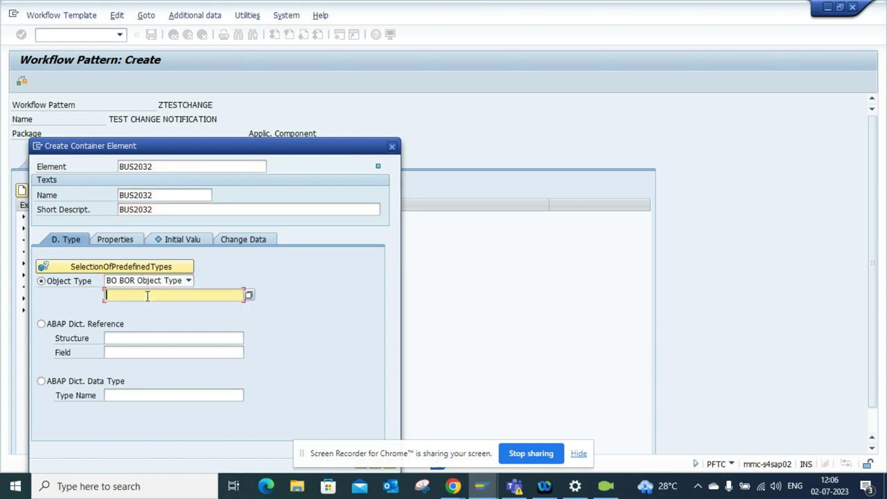
pyautogui.write('BUS2032')
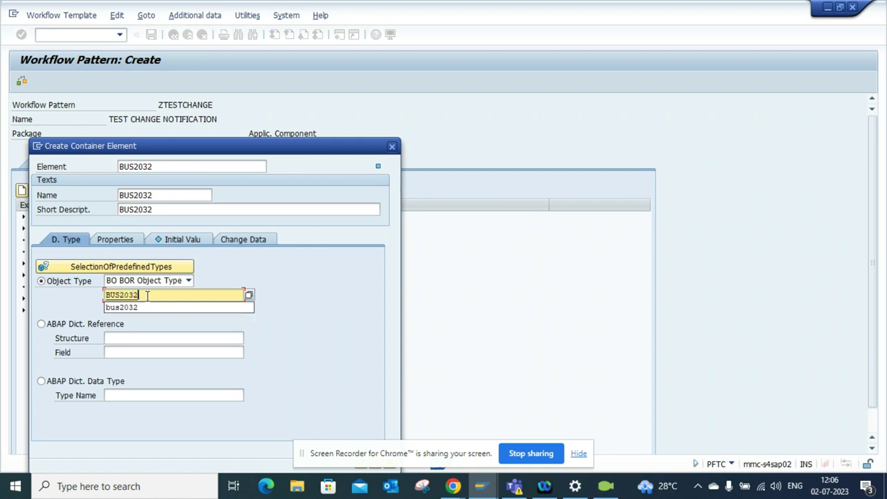
pyautogui.click(126, 239)
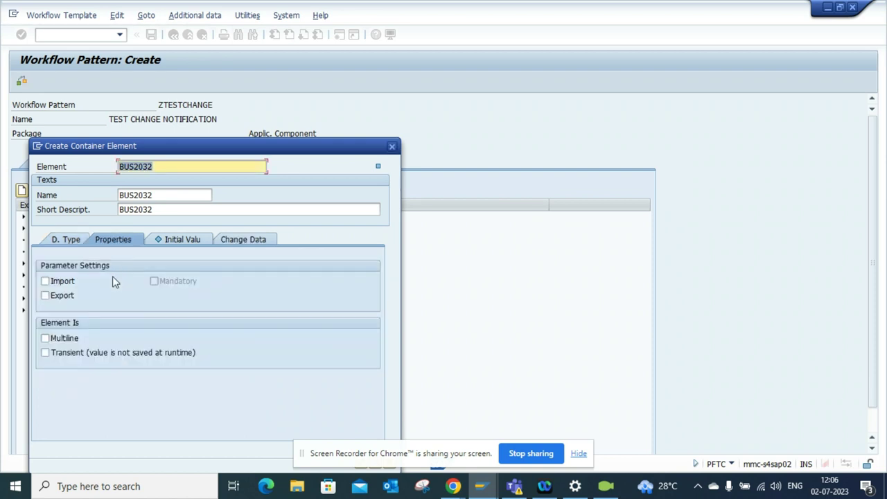
pyautogui.click(68, 284)
pyautogui.click(70, 296)
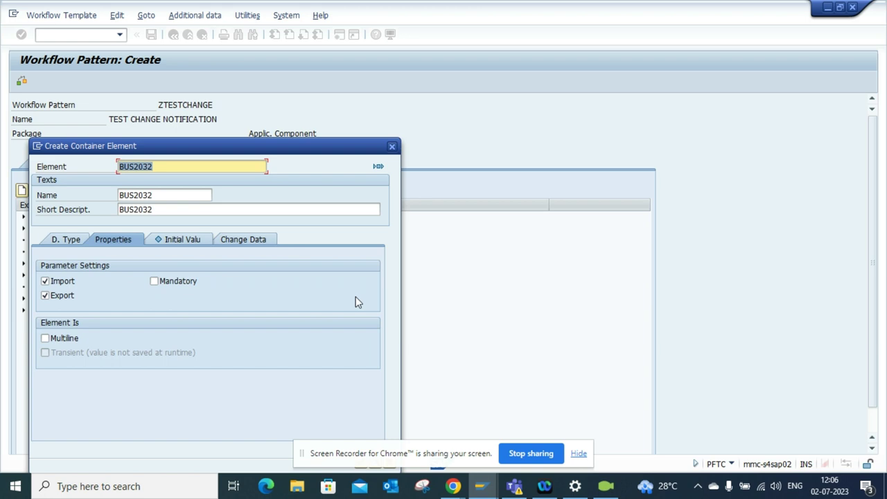
pyautogui.moveTo(338, 150); pyautogui.dragTo(356, 115)
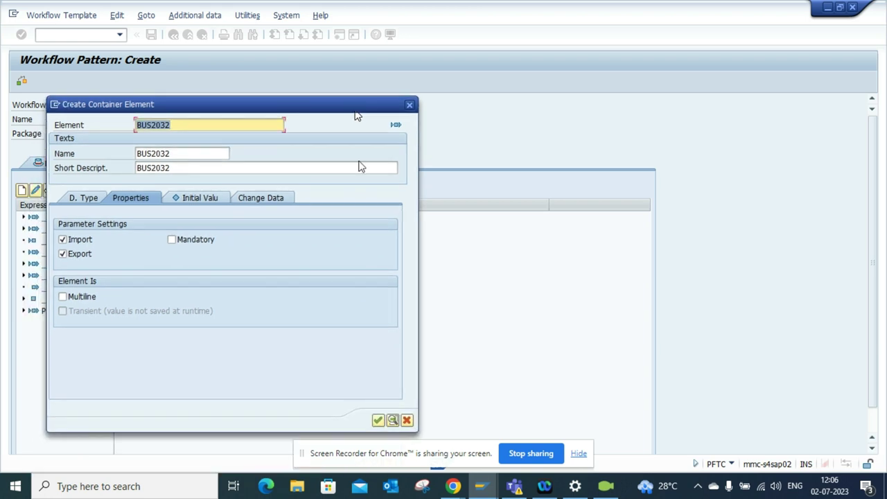
pyautogui.click(378, 420)
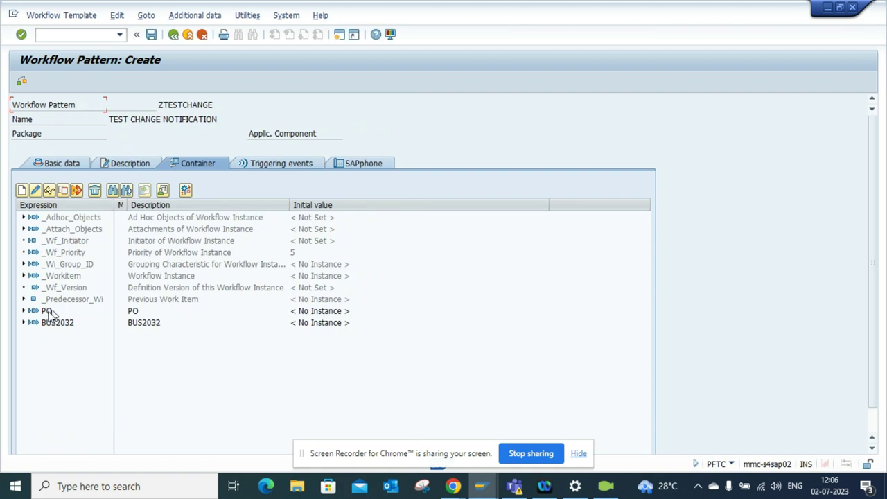
pyautogui.click(48, 311)
# Copy the PO element into a new element named Pr
pyautogui.rightClick(47, 312)
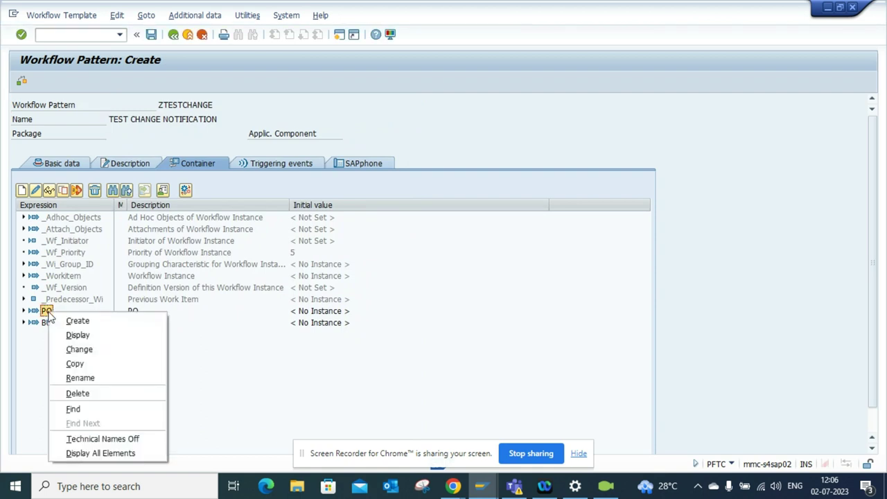
pyautogui.click(86, 366)
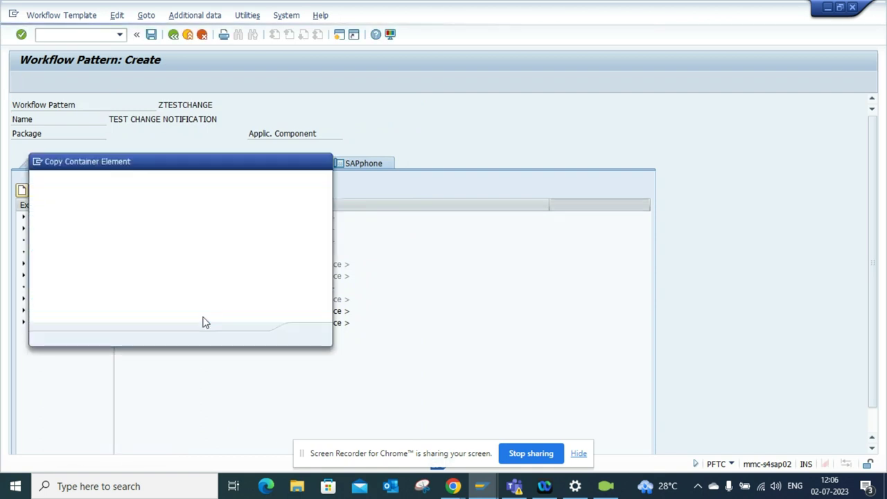
pyautogui.click(161, 266)
pyautogui.press('BackSpace')
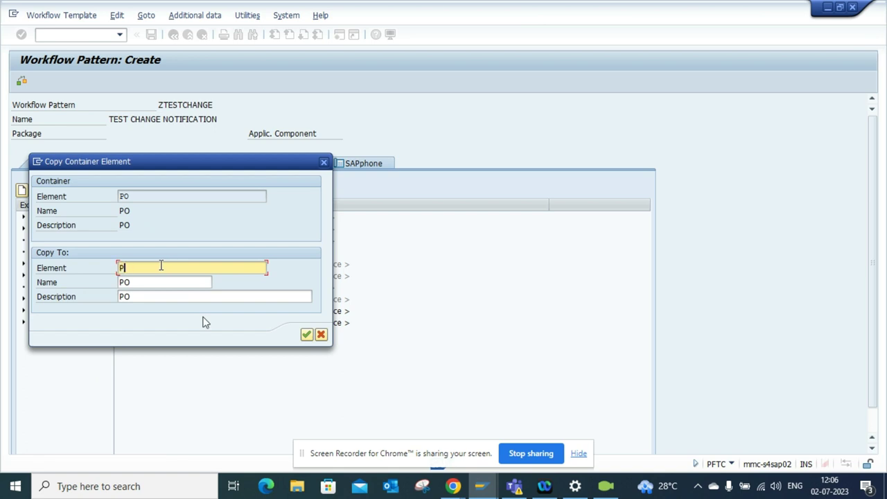
pyautogui.write('r')
pyautogui.click(151, 284)
pyautogui.press('BackSpace')
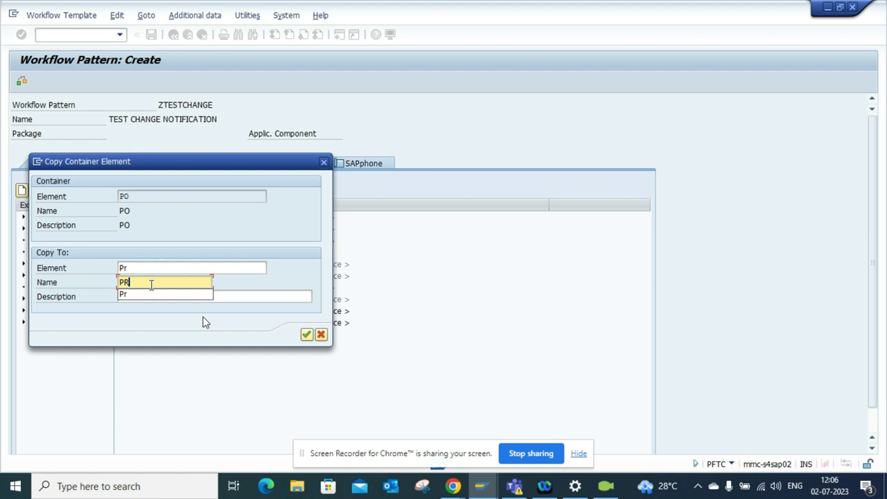
pyautogui.write('R')
pyautogui.click(148, 294)
pyautogui.click(148, 296)
pyautogui.press('BackSpace')
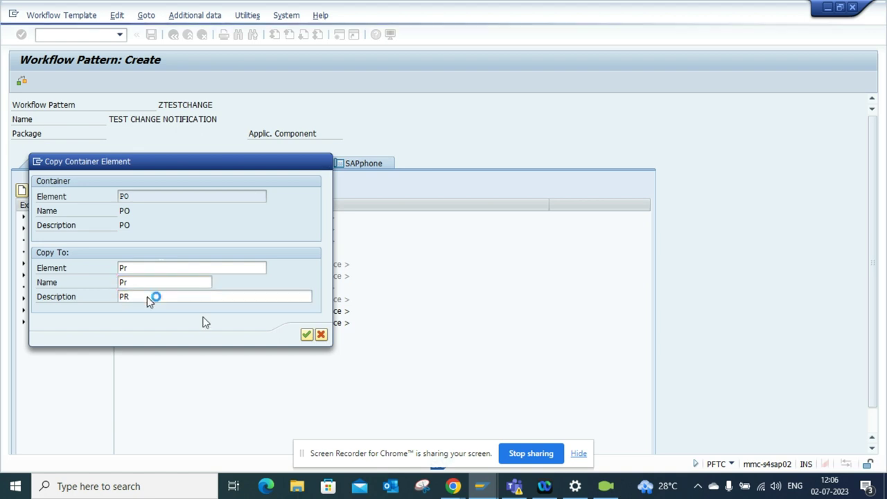
pyautogui.press('Return')
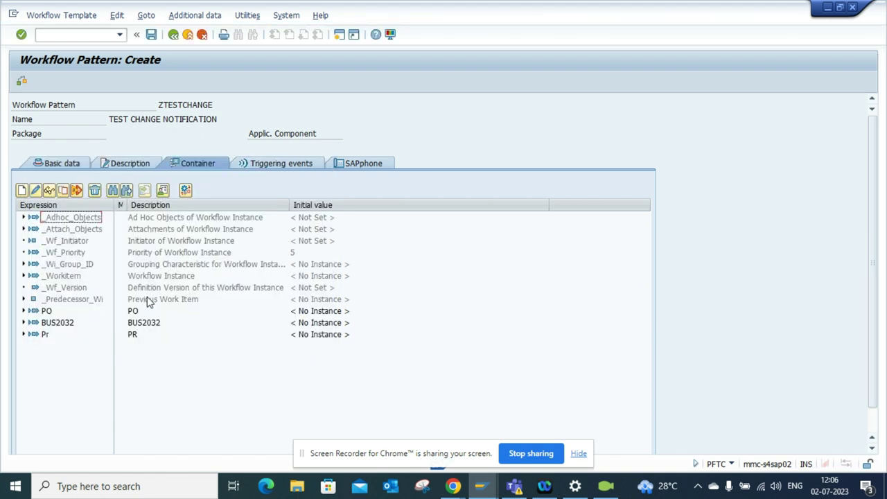
# Change Pr's object type to BUS2105 and save the workflow as a local object
pyautogui.doubleClick(44, 334)
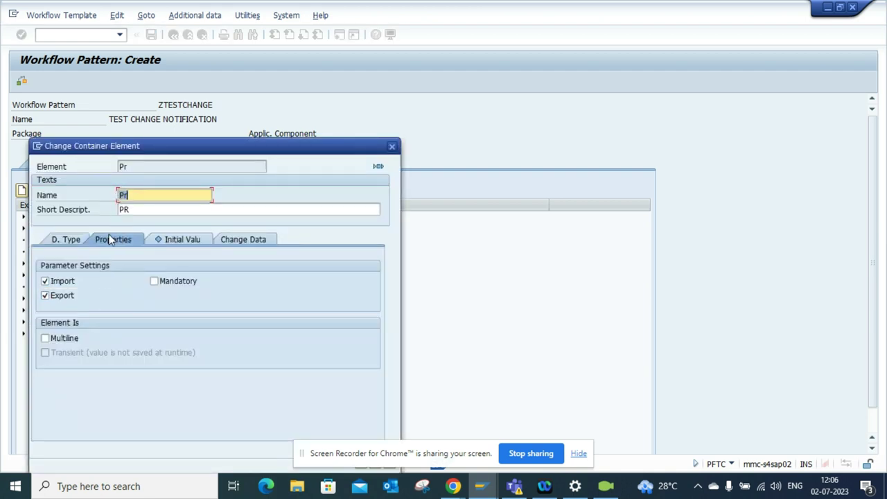
pyautogui.click(69, 240)
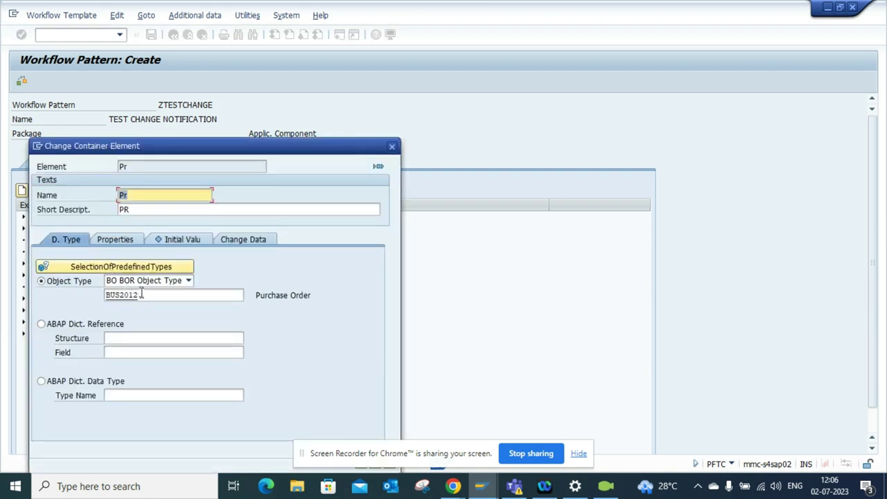
pyautogui.moveTo(139, 294); pyautogui.dragTo(126, 295)
pyautogui.write('1')
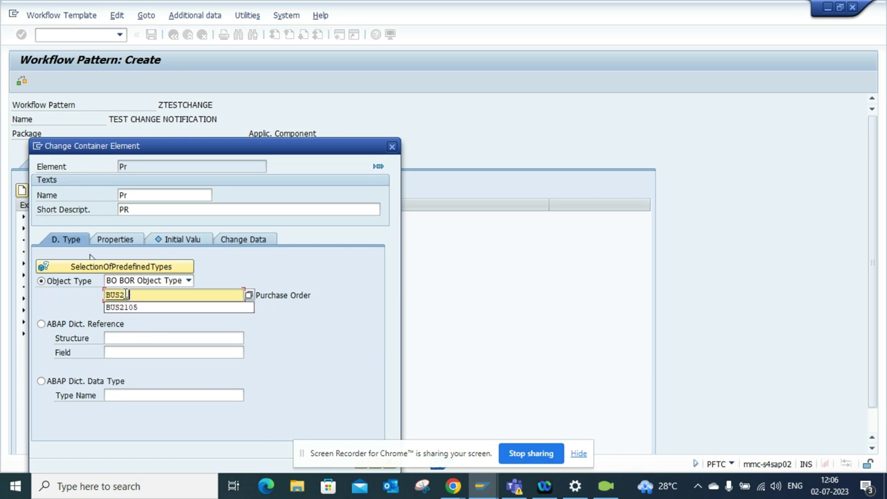
pyautogui.write('05')
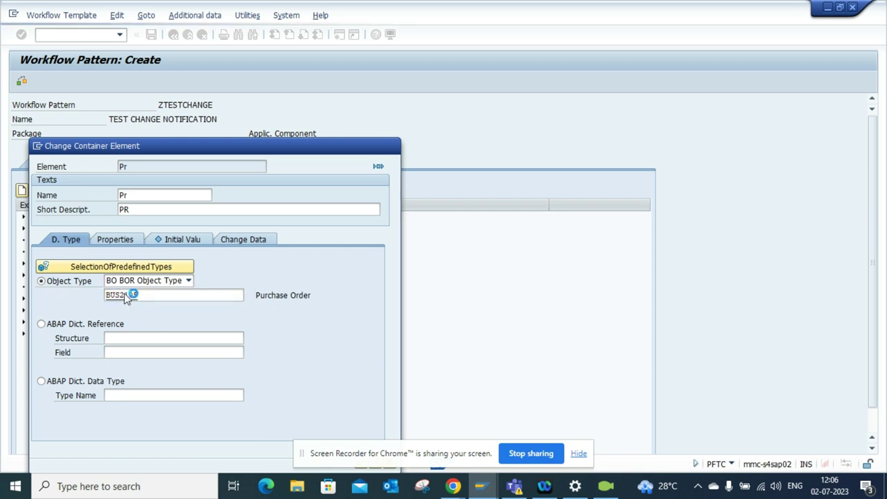
pyautogui.press('Return')
pyautogui.doubleClick(45, 334)
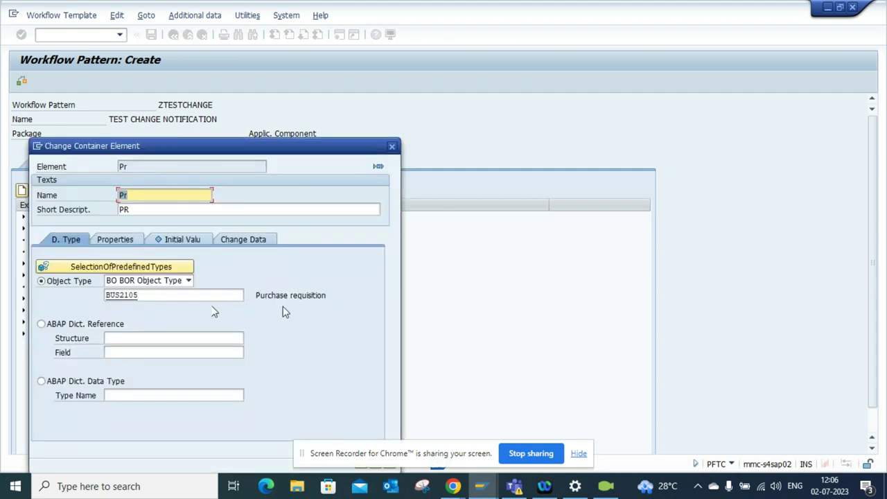
pyautogui.click(392, 147)
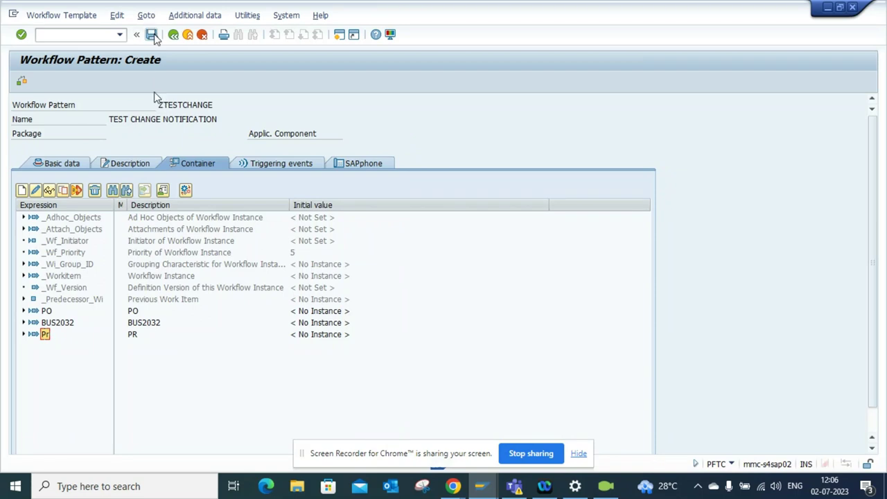
pyautogui.click(151, 34)
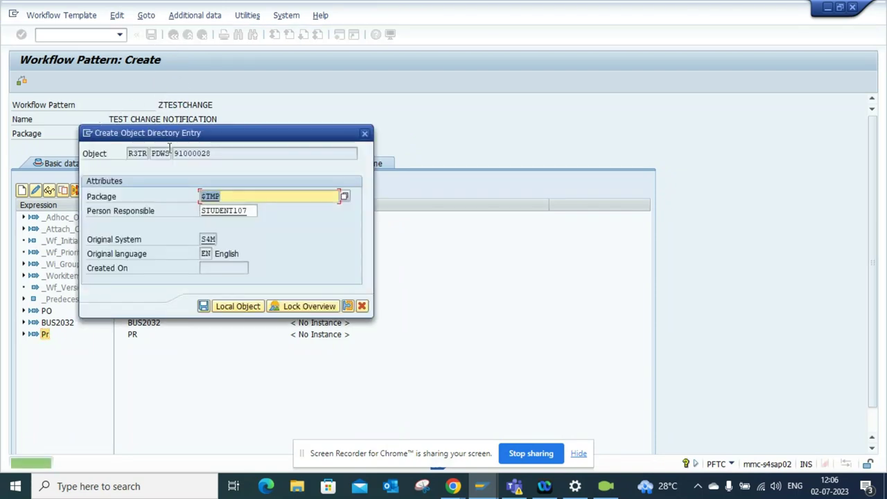
pyautogui.click(206, 307)
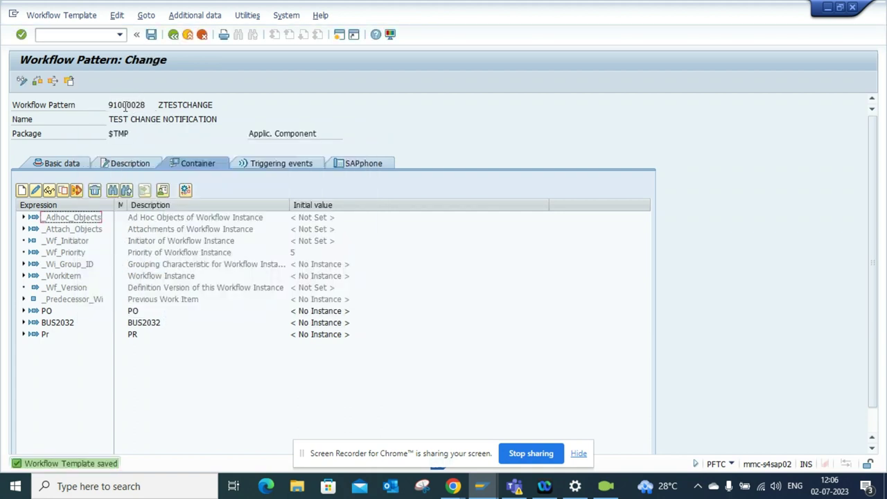
# Enter three triggering event rows with BOR object types BUS2012, BUS2032 and BUS2105
pyautogui.click(282, 166)
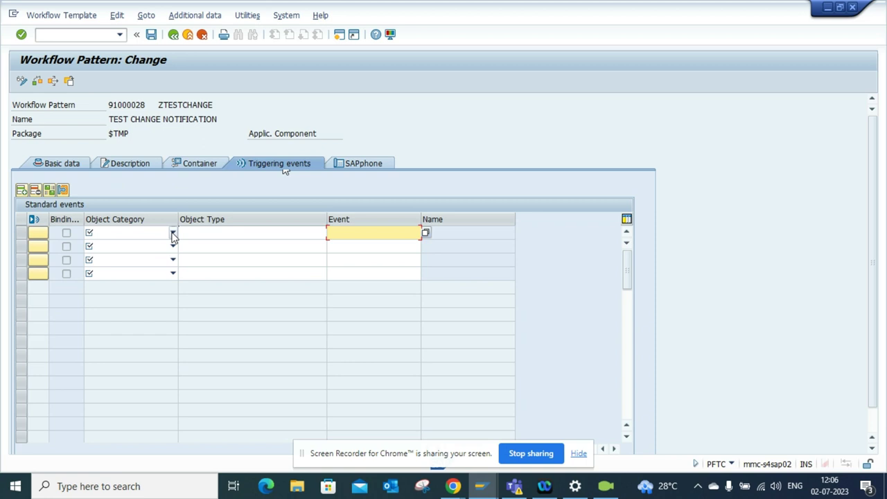
pyautogui.click(174, 234)
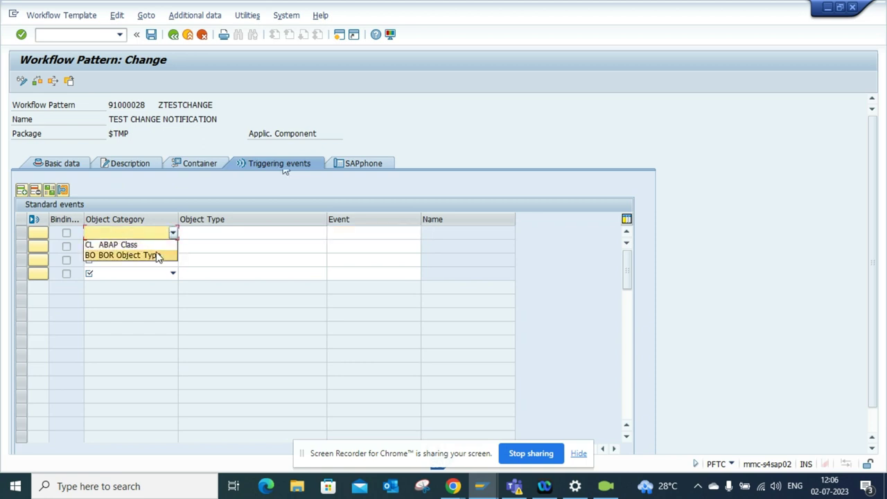
pyautogui.click(163, 254)
pyautogui.click(172, 247)
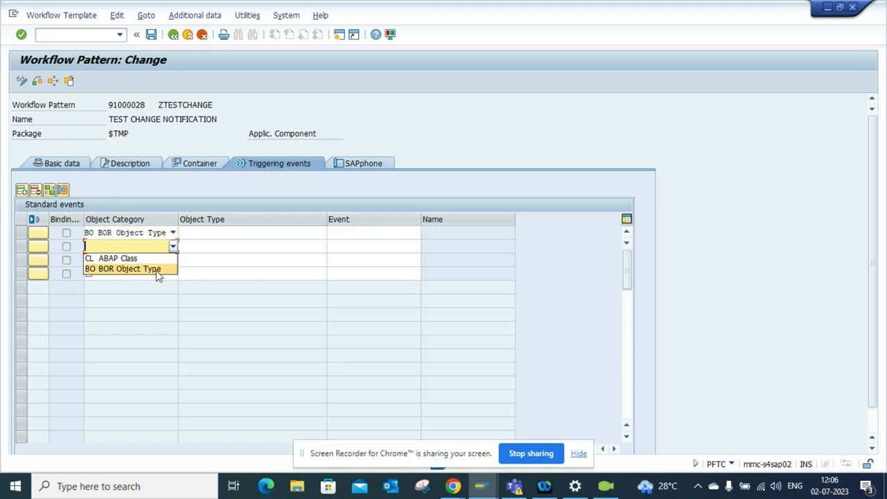
pyautogui.click(156, 269)
pyautogui.click(173, 262)
pyautogui.click(157, 281)
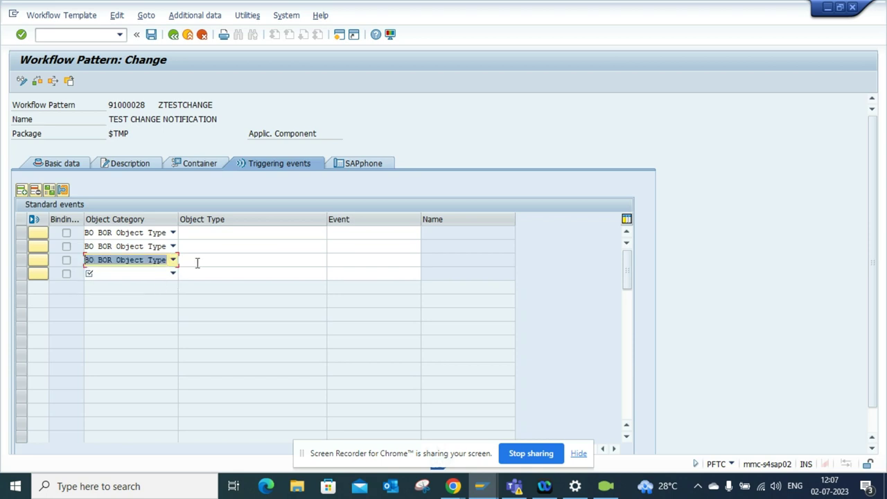
pyautogui.click(217, 234)
pyautogui.write('B')
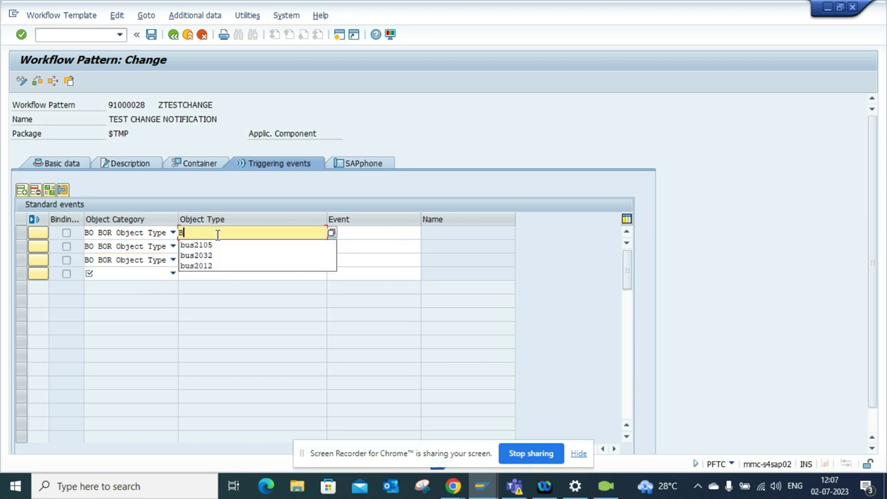
pyautogui.write('US201')
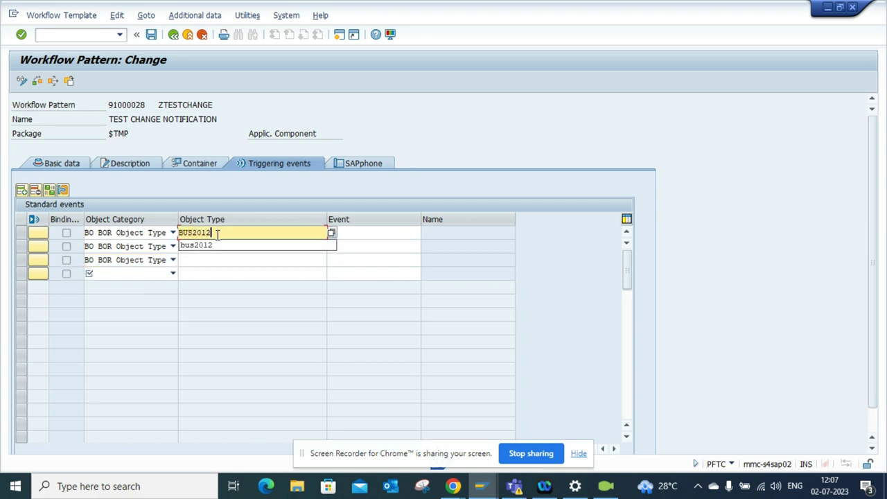
pyautogui.write('2')
pyautogui.click(214, 245)
pyautogui.click(214, 245)
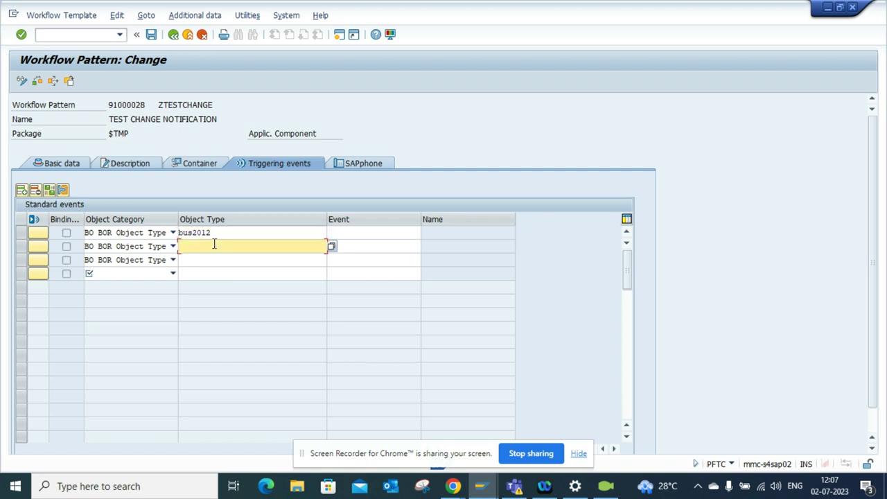
pyautogui.write('BUS2032')
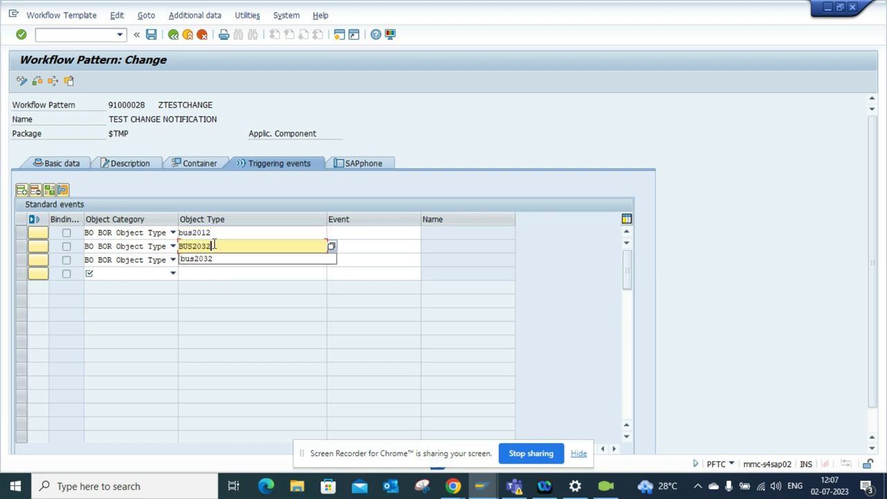
pyautogui.click(207, 260)
pyautogui.click(205, 259)
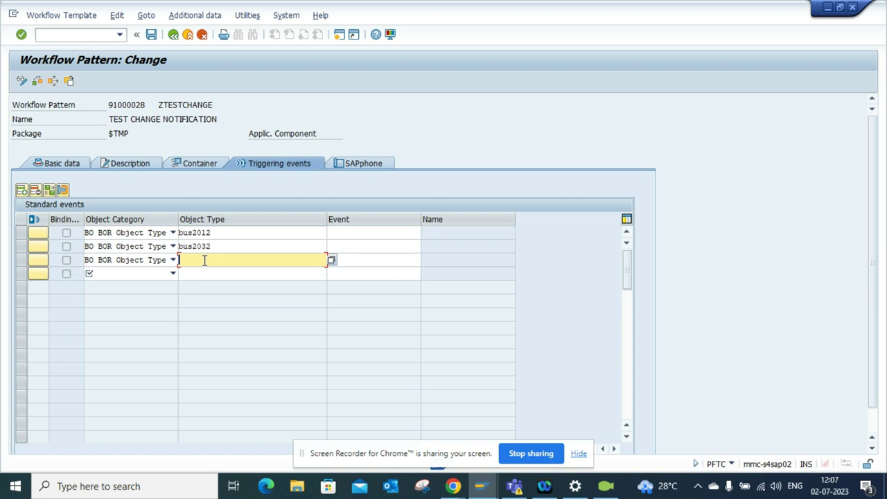
pyautogui.write('BUS')
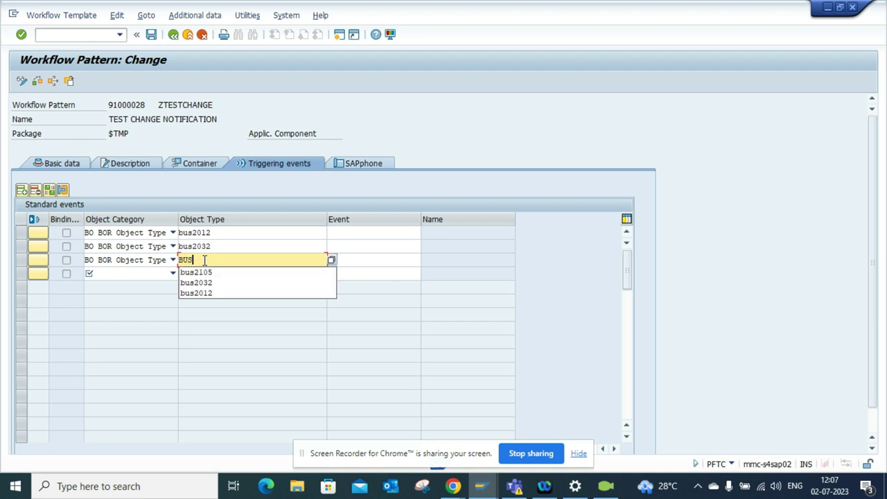
pyautogui.write('2105')
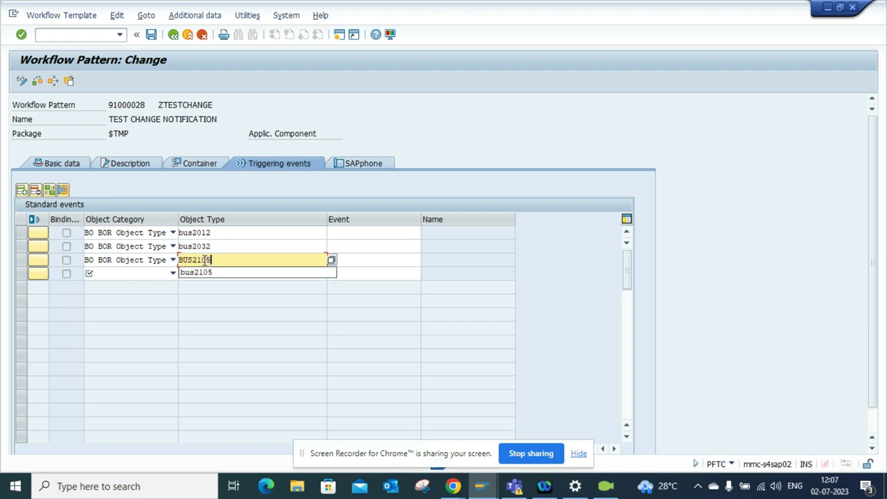
# Set the event to CHANGED on all three rows and confirm the entries
pyautogui.click(372, 234)
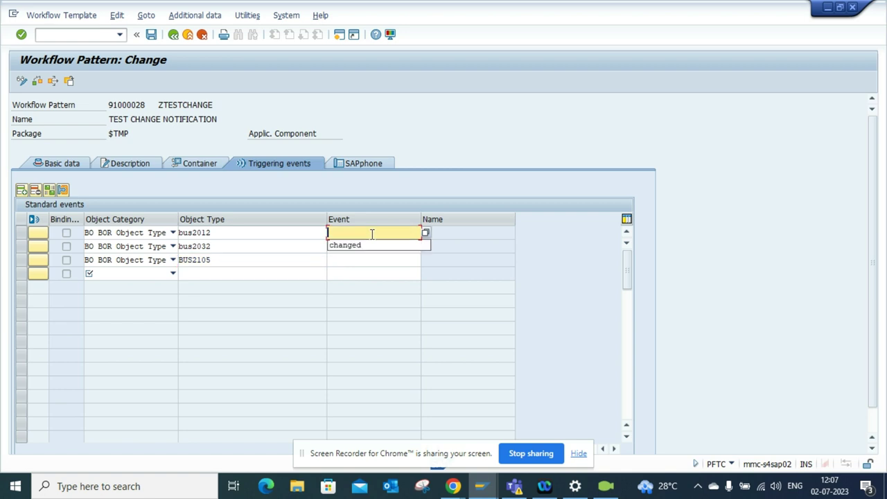
pyautogui.click(363, 246)
pyautogui.click(358, 247)
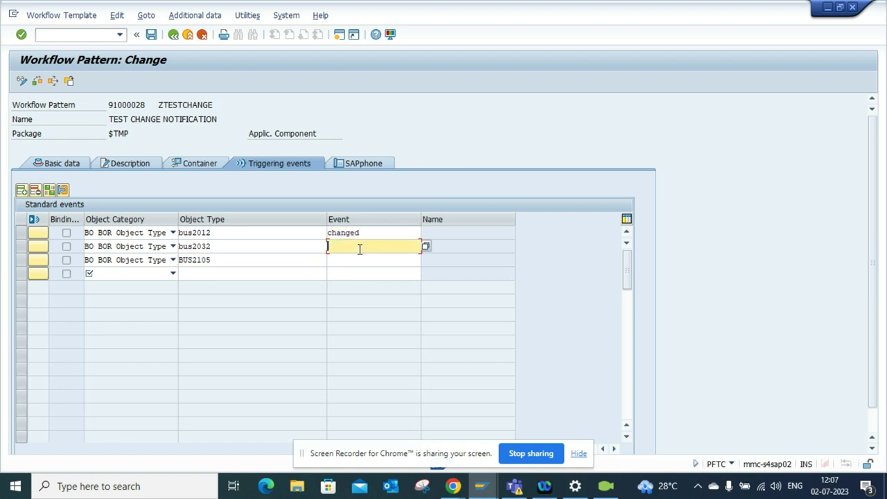
pyautogui.click(358, 258)
pyautogui.click(356, 261)
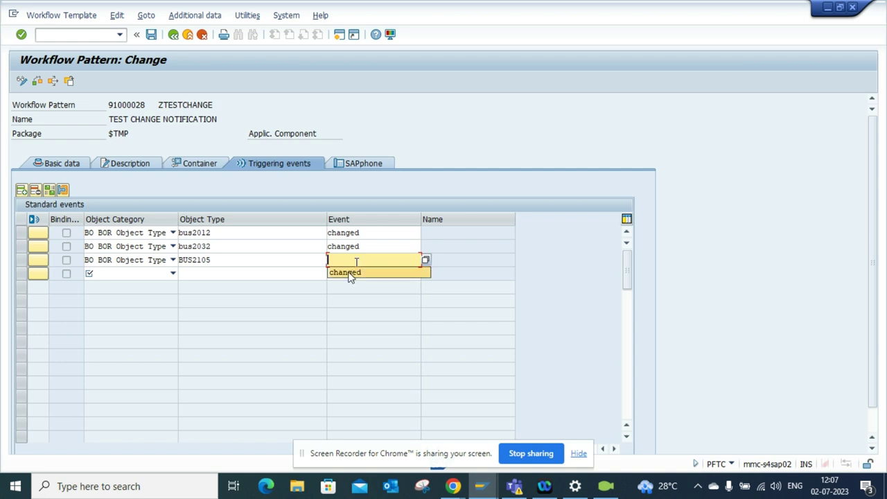
pyautogui.click(350, 273)
pyautogui.press('Return')
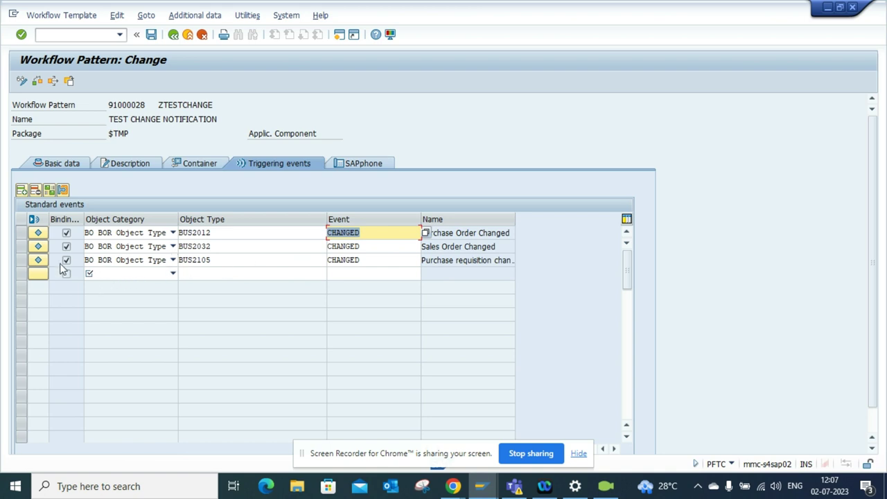
# Activate the CHANGED triggering events, saving the task and confirming the customizing request
pyautogui.click(38, 237)
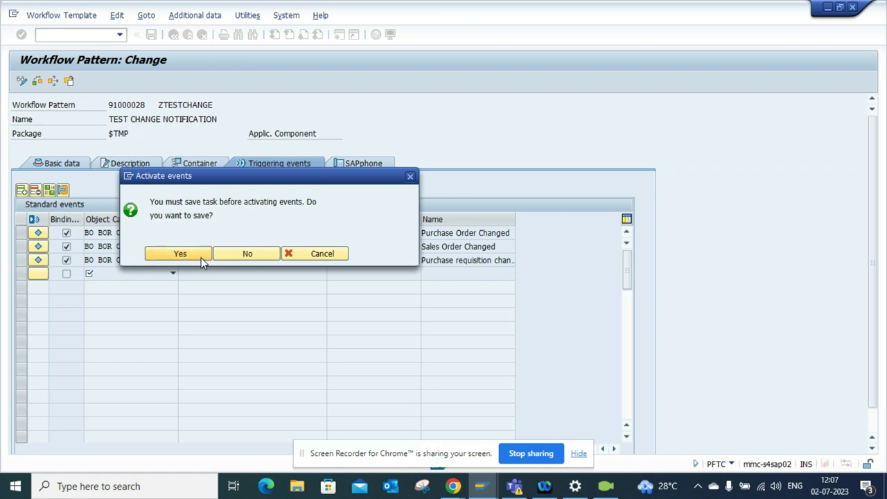
pyautogui.press('Return')
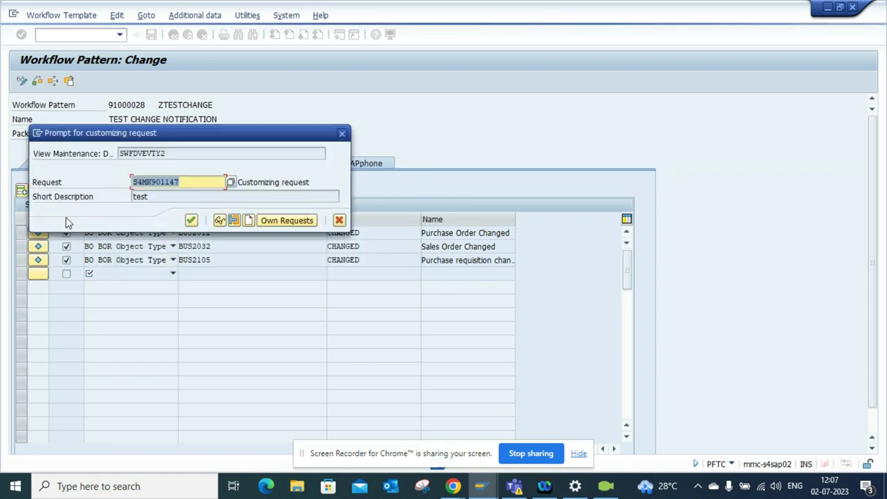
pyautogui.click(188, 220)
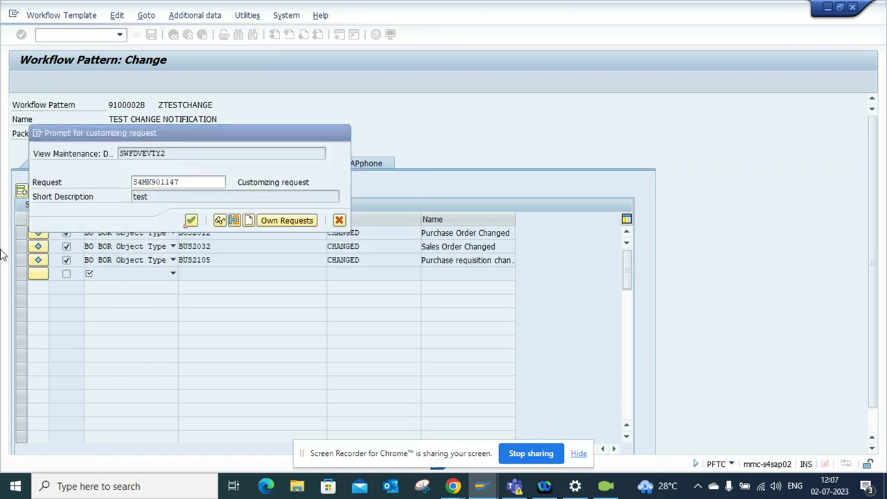
pyautogui.press('Return')
pyautogui.click(38, 260)
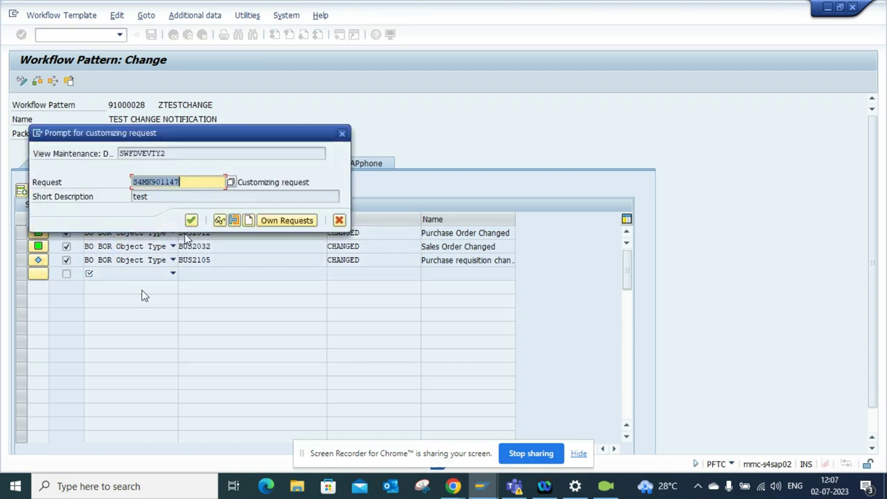
pyautogui.click(192, 221)
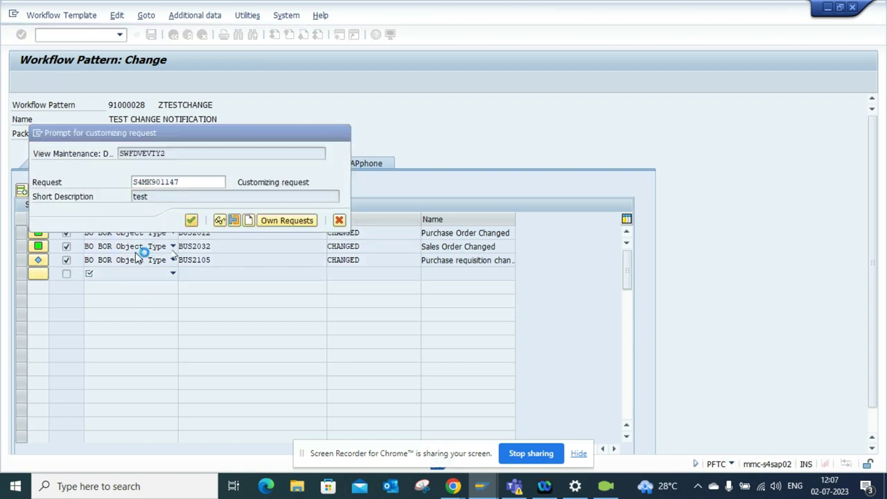
pyautogui.click(22, 262)
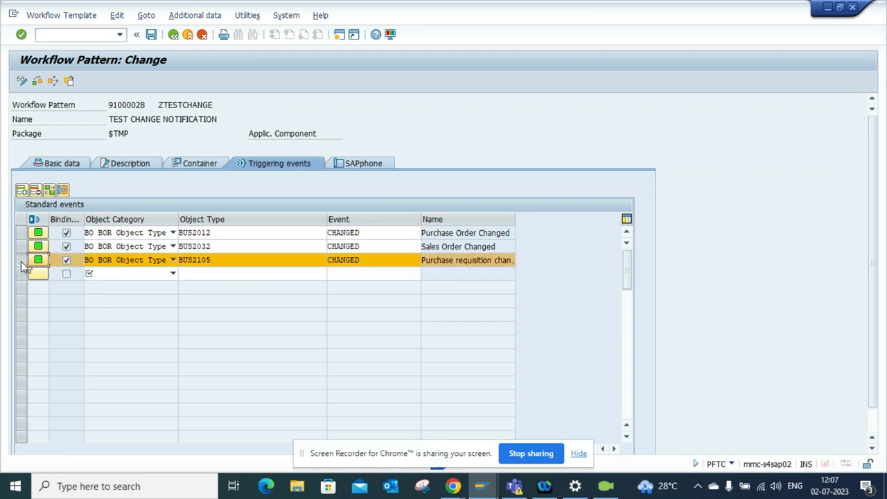
pyautogui.click(48, 192)
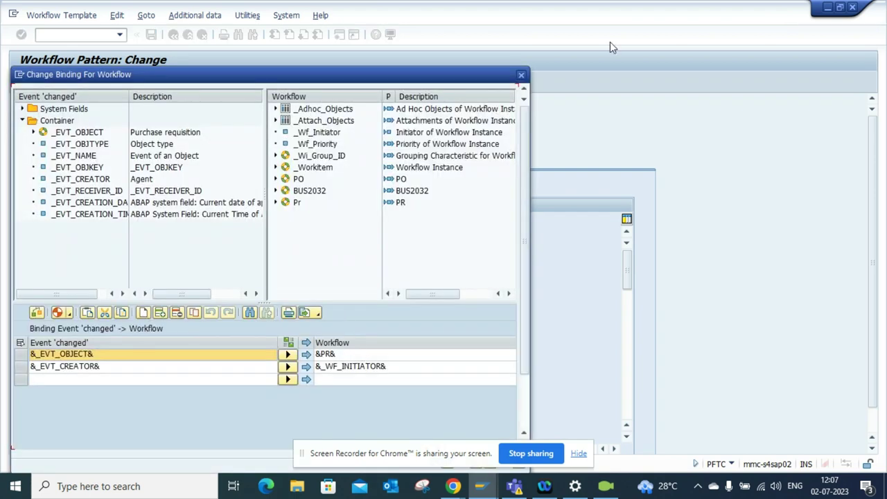
pyautogui.click(522, 76)
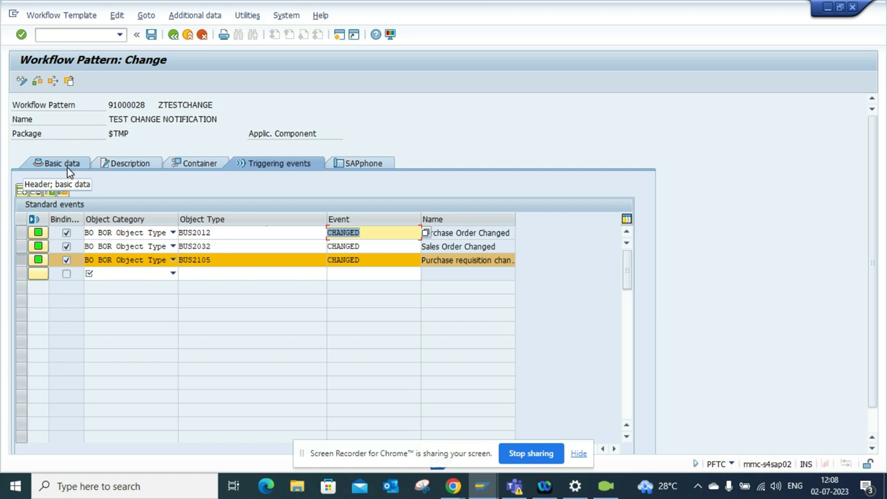
# Launch the Workflow Builder for ZTESTCHANGE from its Basic data
pyautogui.click(68, 170)
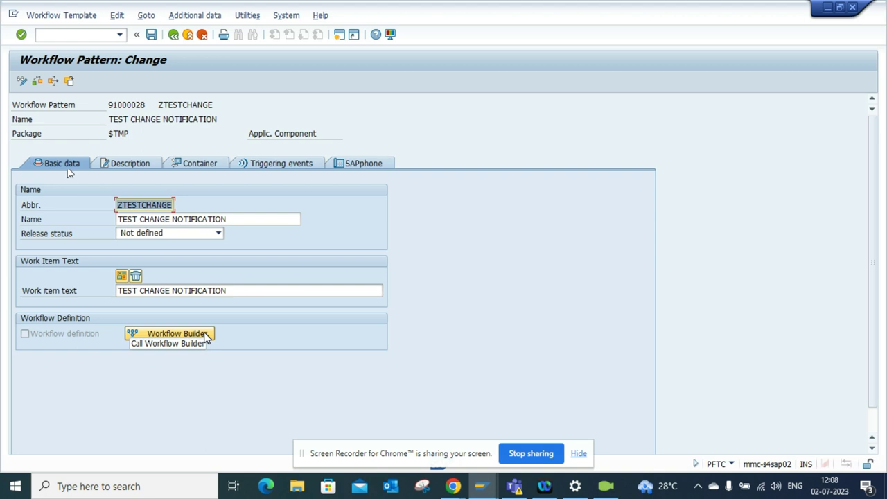
pyautogui.click(204, 333)
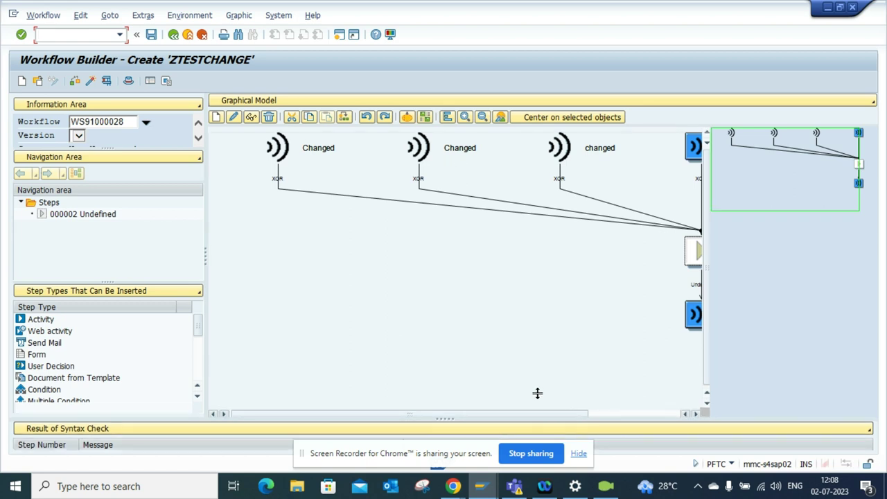
pyautogui.moveTo(640, 416); pyautogui.dragTo(640, 385)
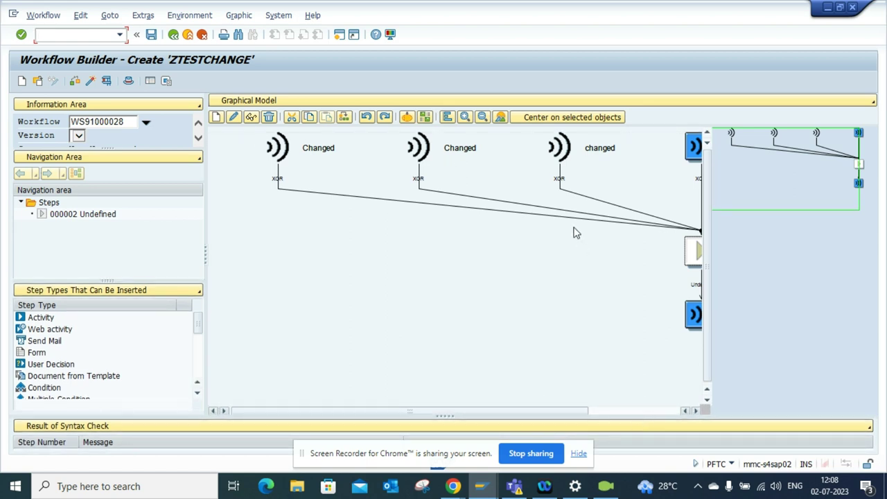
pyautogui.click(594, 411)
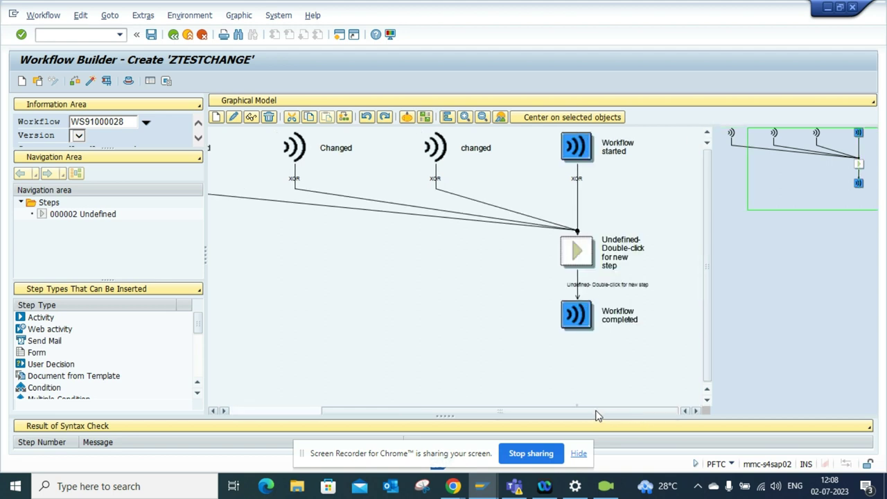
pyautogui.rightClick(596, 251)
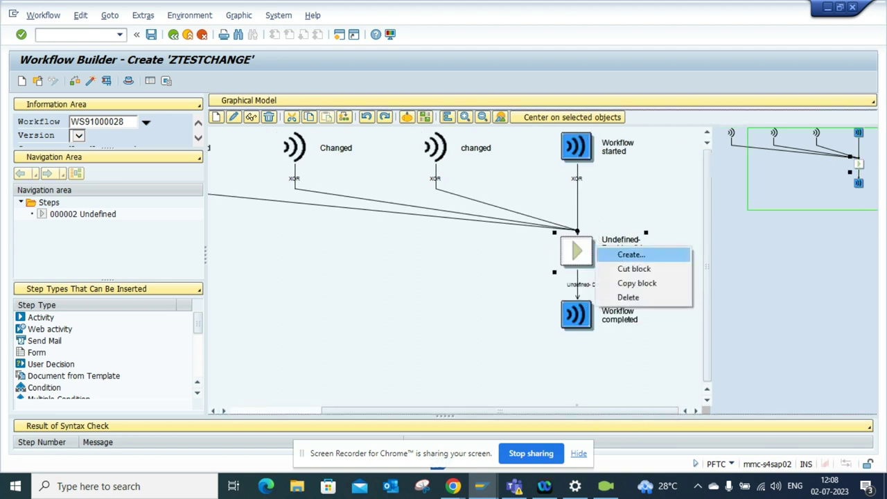
pyautogui.click(627, 255)
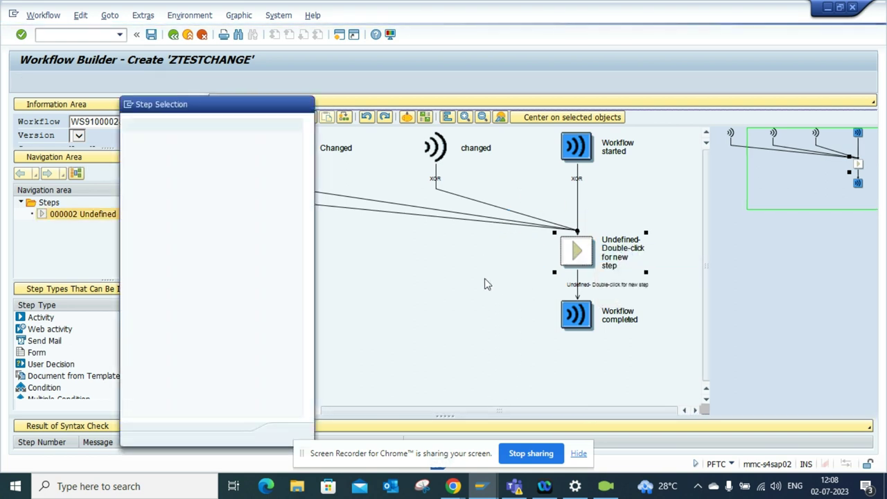
pyautogui.click(306, 106)
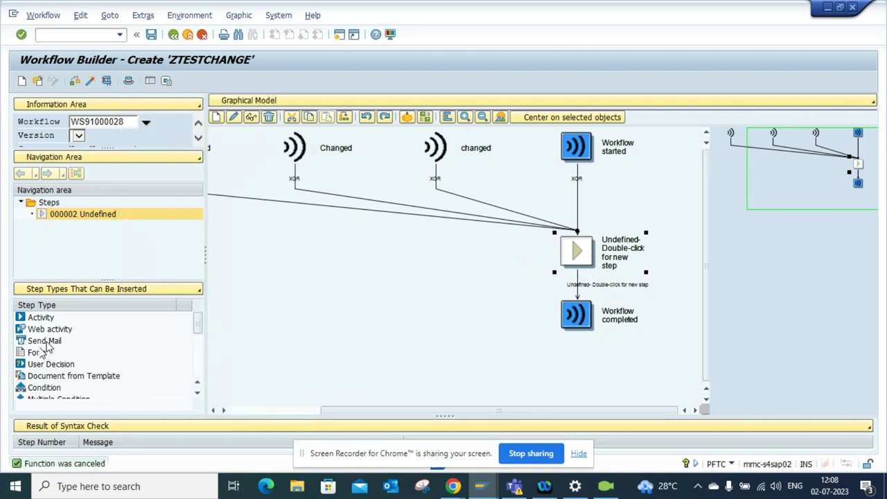
# Add a Send Mail step with subject 'THE DOCUMENT' followed by the purchase order number
pyautogui.moveTo(45, 341); pyautogui.dragTo(516, 267)
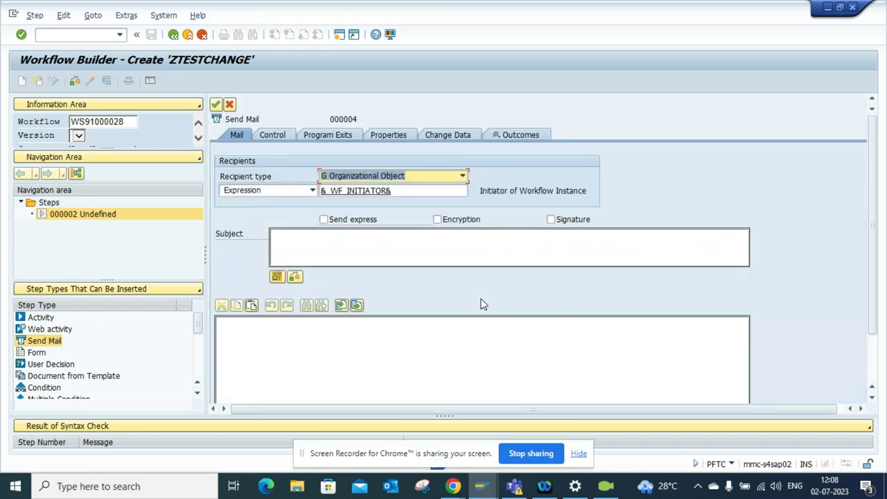
pyautogui.click(364, 242)
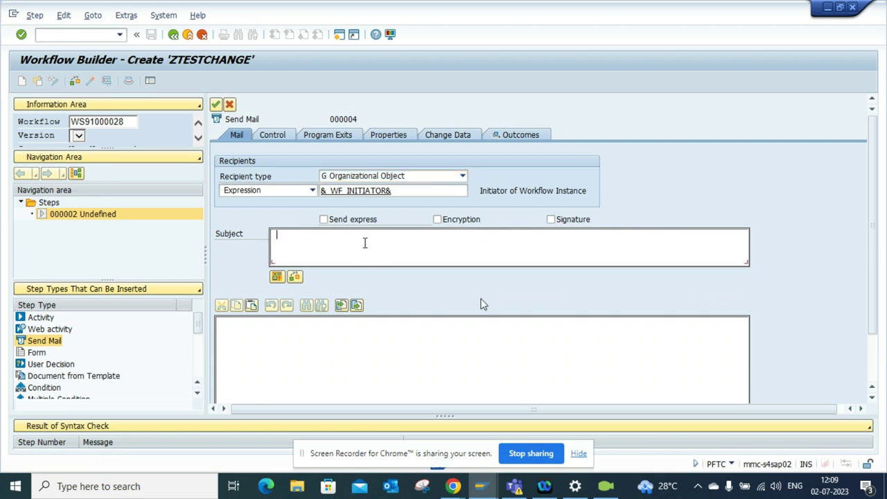
pyautogui.write('THE DOCUMENT')
pyautogui.click(277, 277)
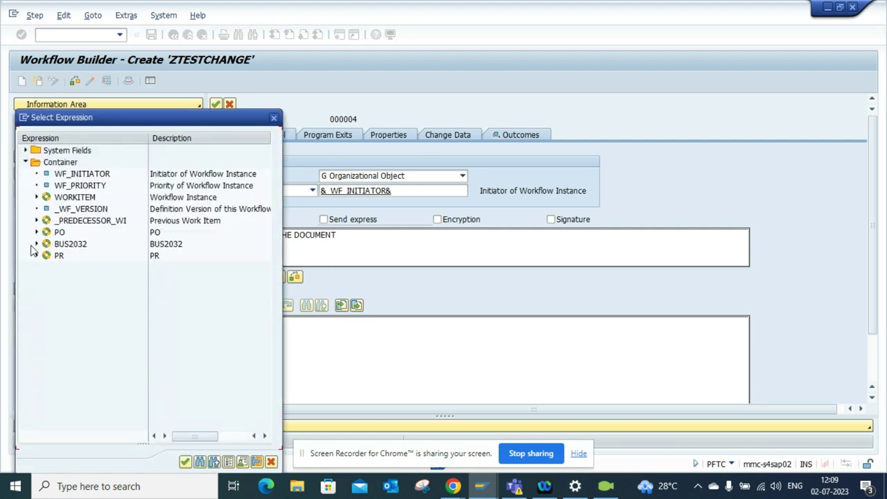
pyautogui.click(38, 232)
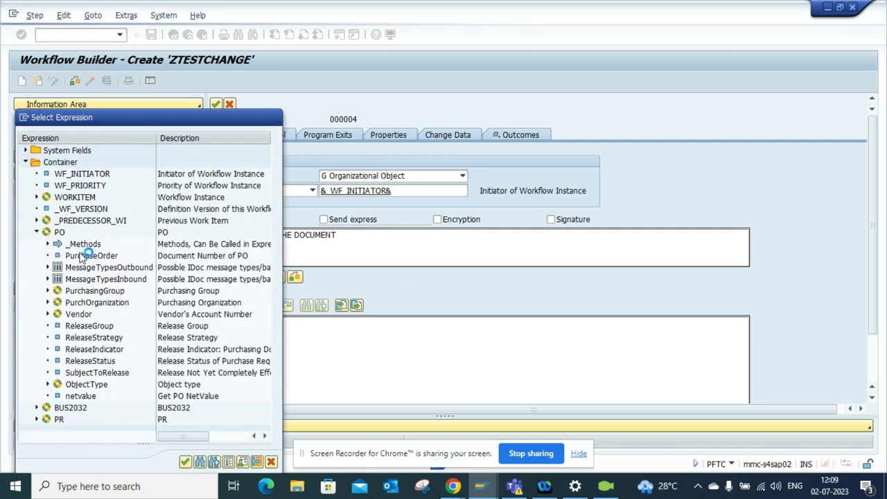
pyautogui.doubleClick(82, 258)
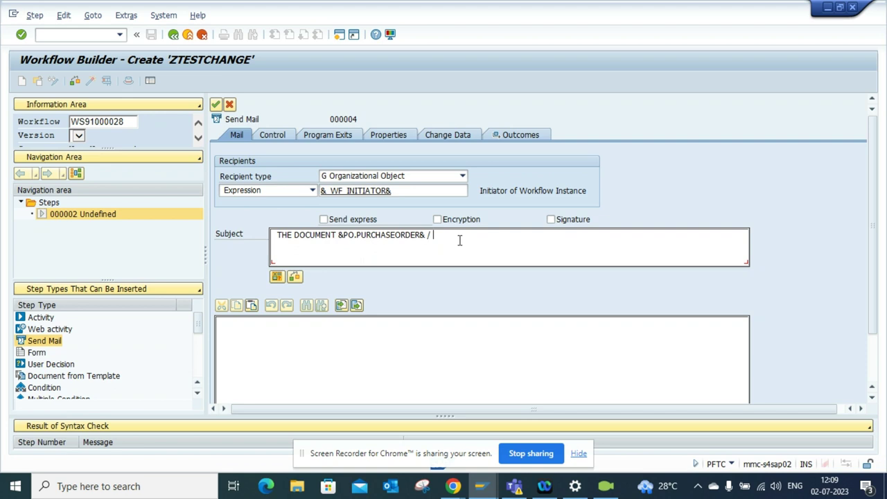
# Append &PR.NUMBER&, &BUS2032.SALESDOCUMENT& and &WF_INITIATOR& to the subject and copy it
pyautogui.click(276, 277)
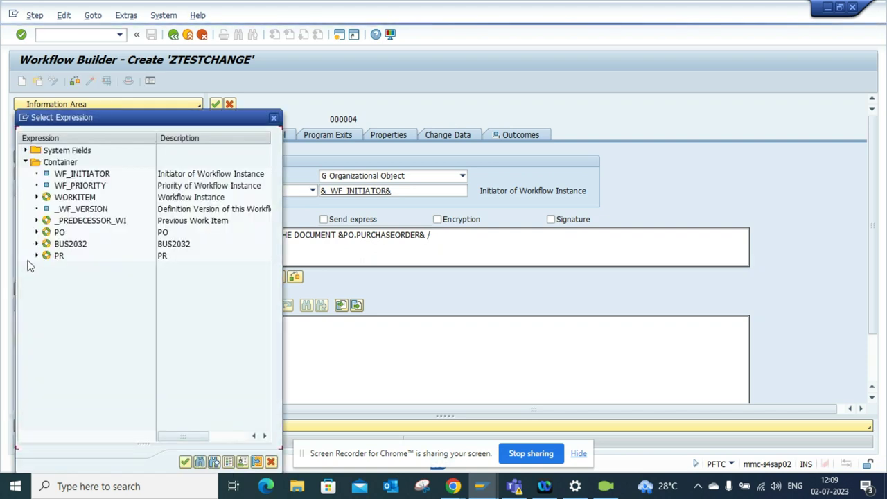
pyautogui.click(36, 255)
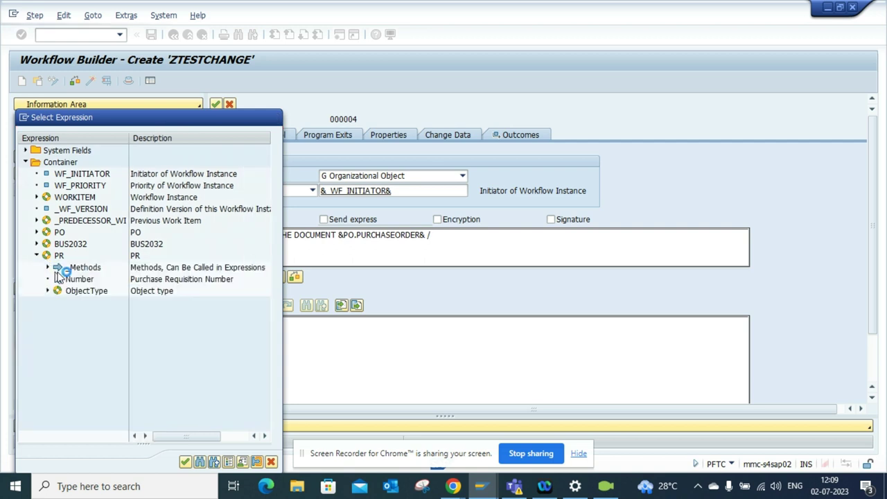
pyautogui.doubleClick(76, 280)
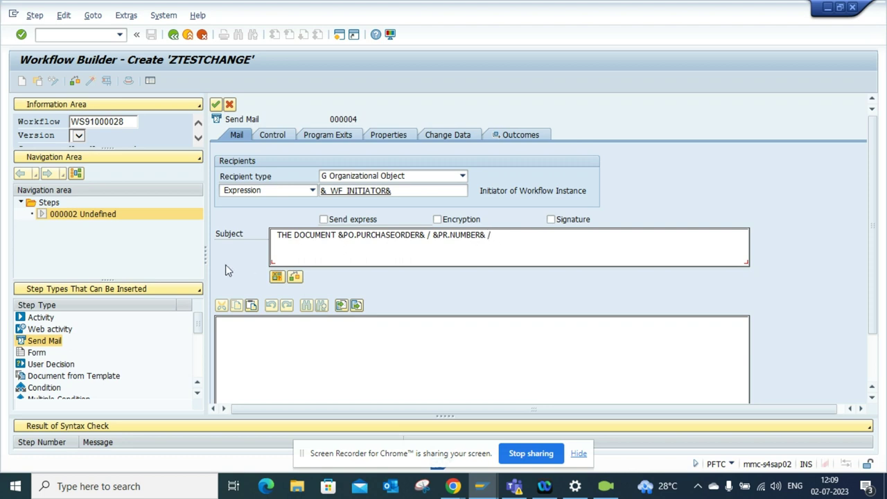
pyautogui.click(277, 277)
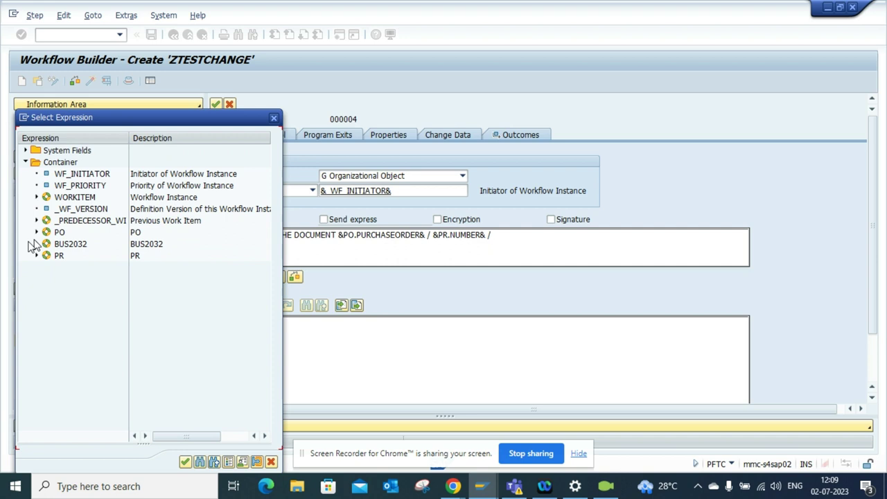
pyautogui.click(36, 244)
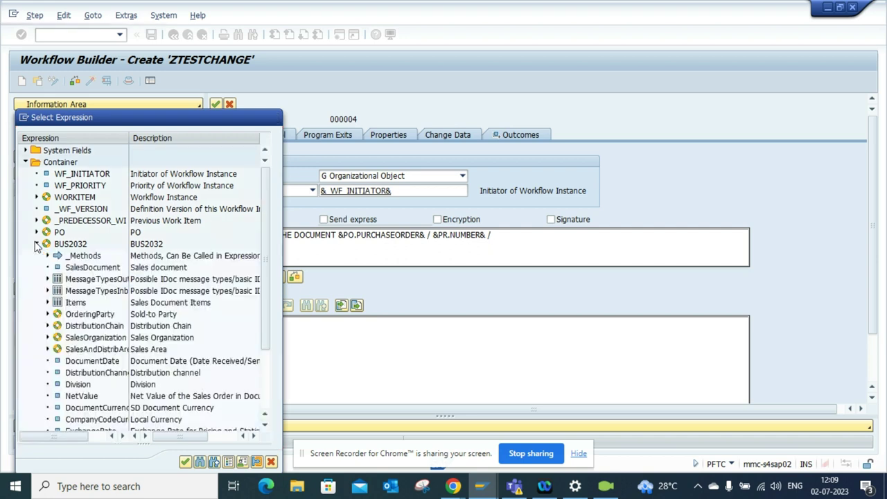
pyautogui.doubleClick(80, 270)
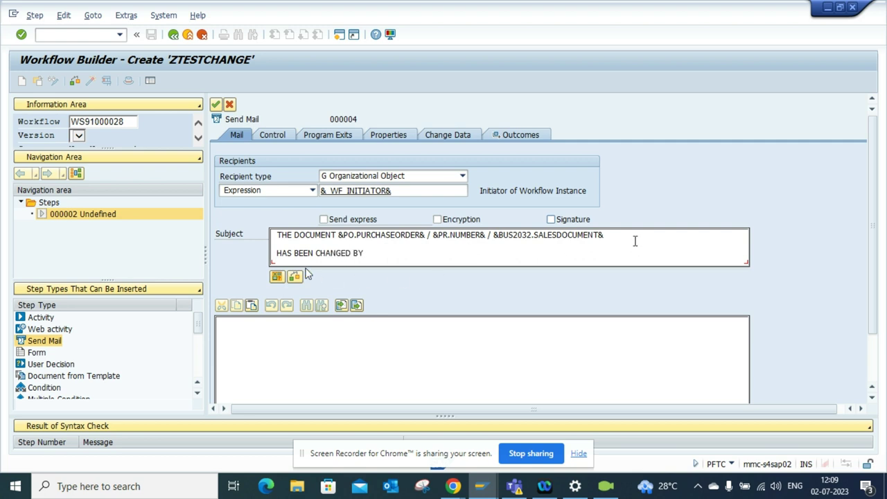
pyautogui.click(281, 278)
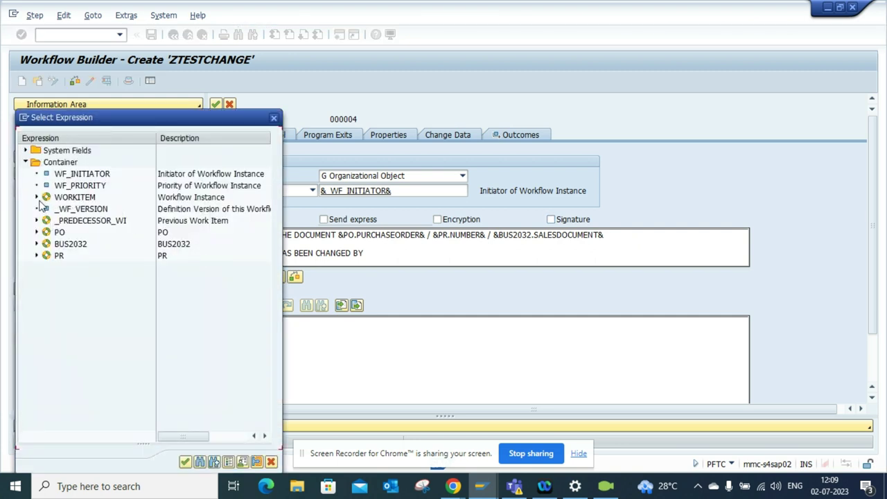
pyautogui.doubleClick(77, 174)
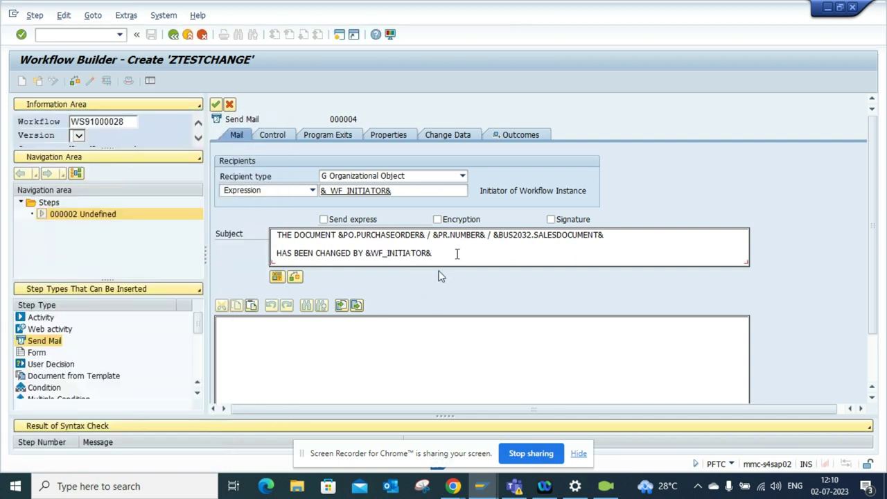
pyautogui.hotkey('ctrl', 'a')
pyautogui.hotkey('ctrl', 'c')
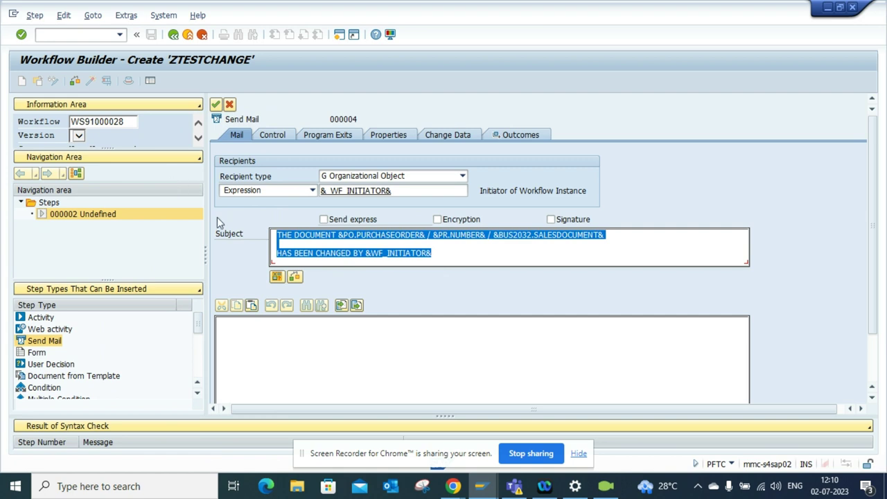
# Paste the subject text into the mail body and confirm the step
pyautogui.click(245, 339)
pyautogui.hotkey('ctrl', 'v')
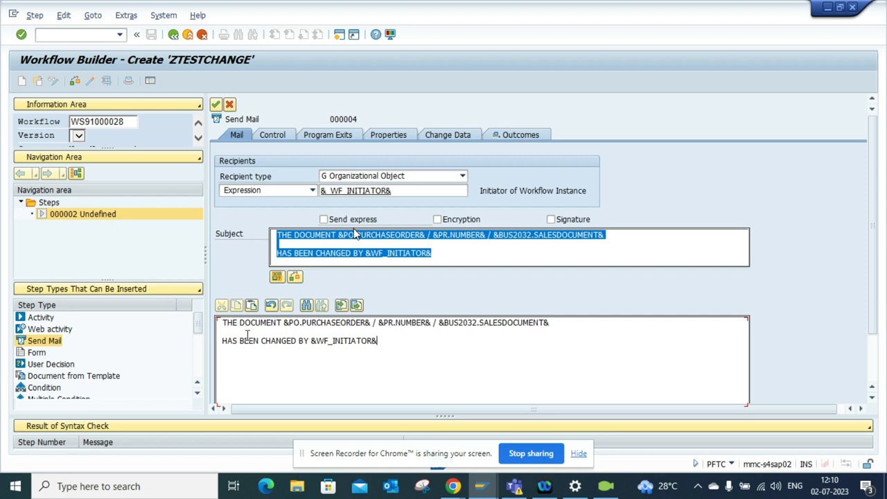
pyautogui.click(216, 106)
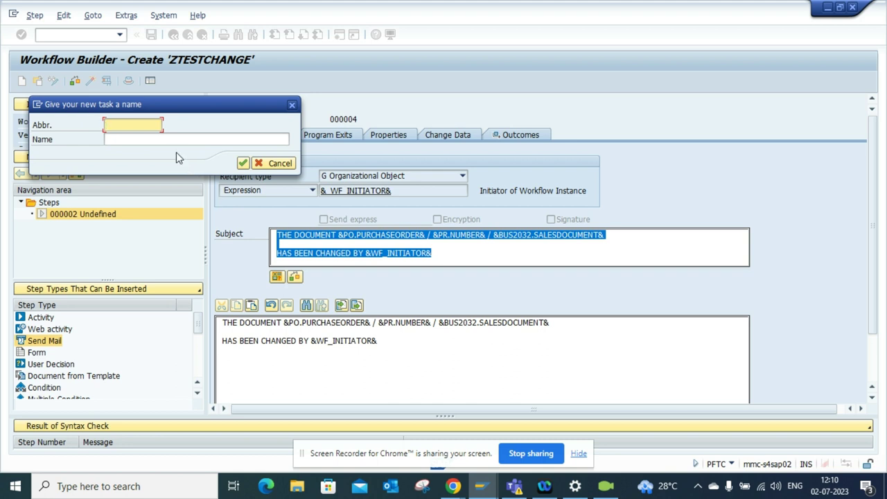
# Save the mail task as zstemail1, TEST NOTIFICATION EMAIL, as a local object
pyautogui.write('z')
pyautogui.click(127, 137)
pyautogui.click(149, 138)
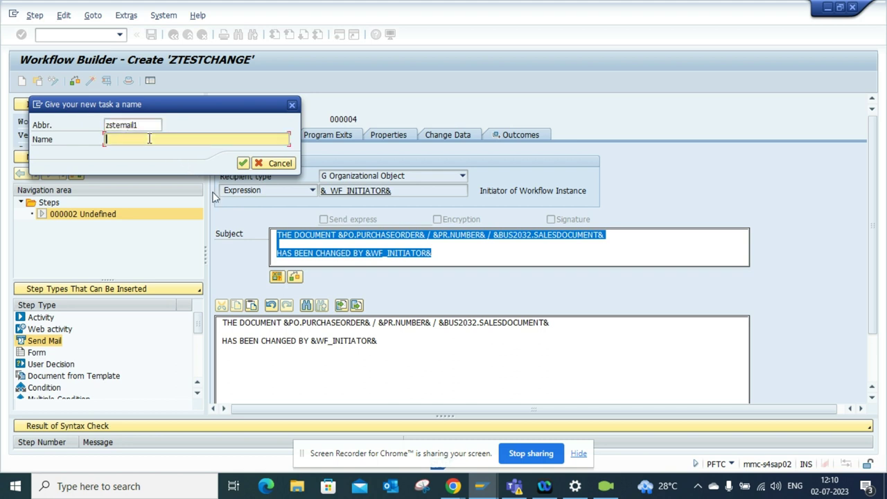
pyautogui.write('TEST NOTIFICATION EMAIL')
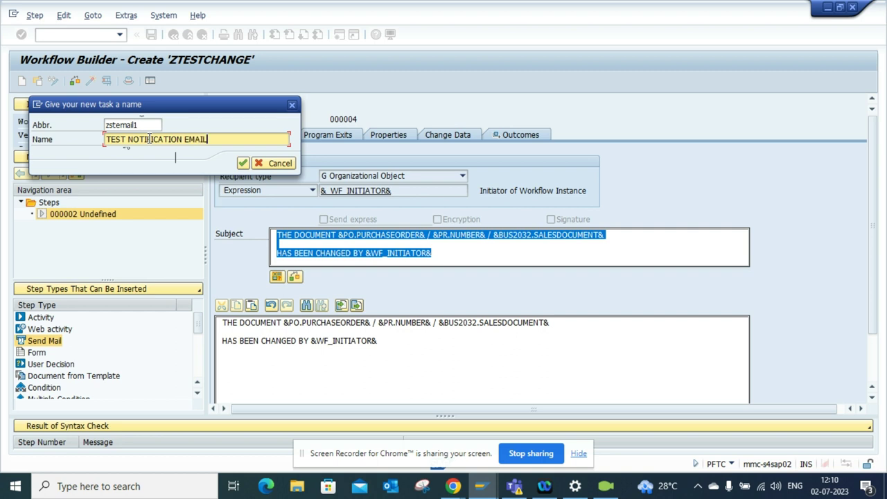
pyautogui.click(243, 163)
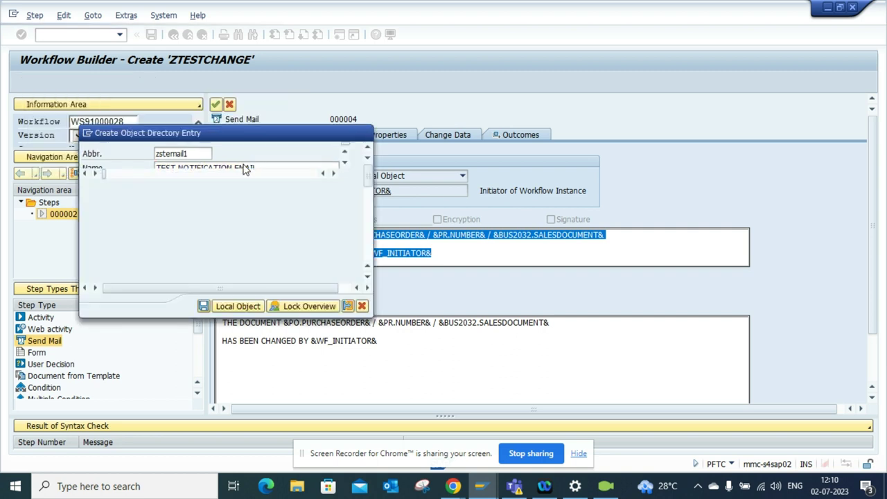
pyautogui.click(205, 306)
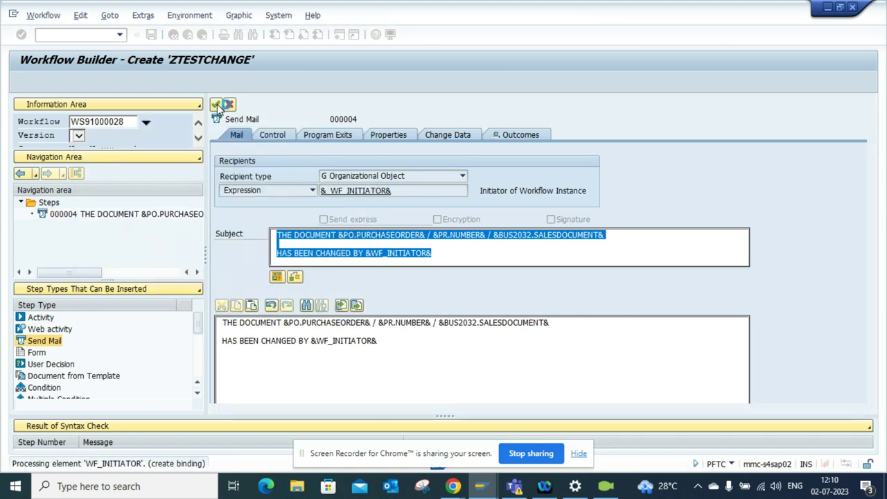
# Add the send-mail step, then save and activate workflow ZTESTCHANGE's runtime version
pyautogui.click(216, 105)
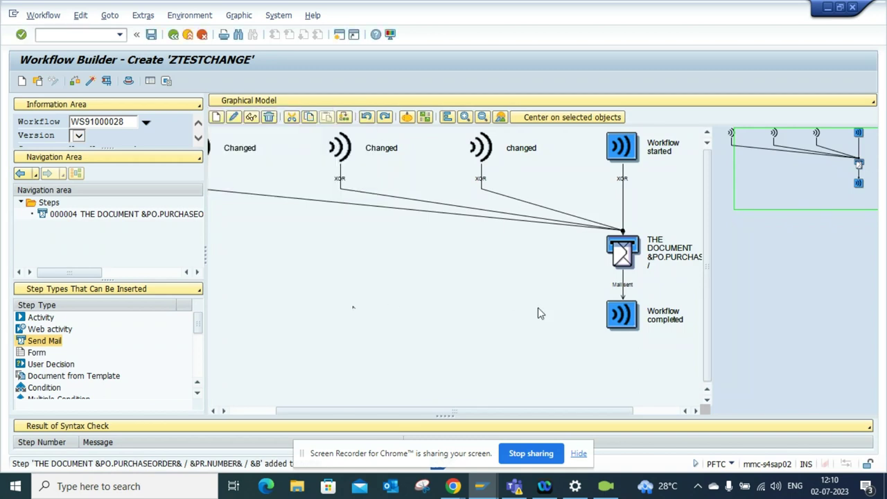
pyautogui.click(90, 81)
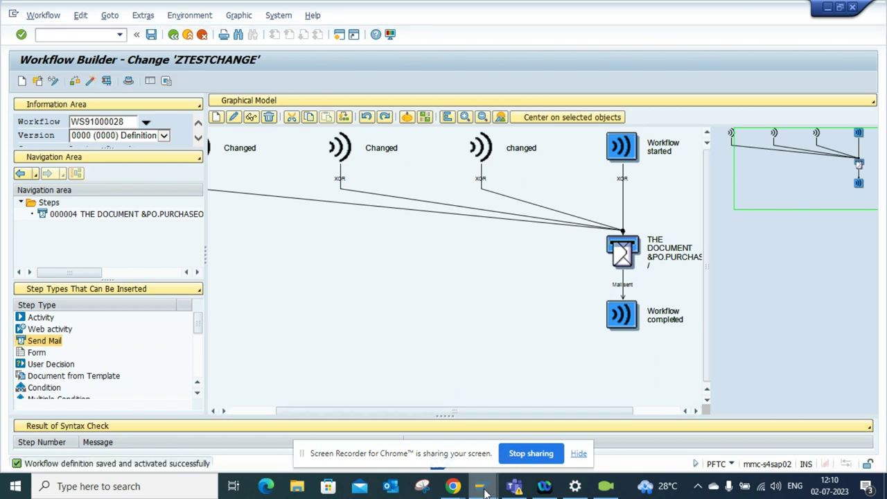
pyautogui.moveTo(485, 492)
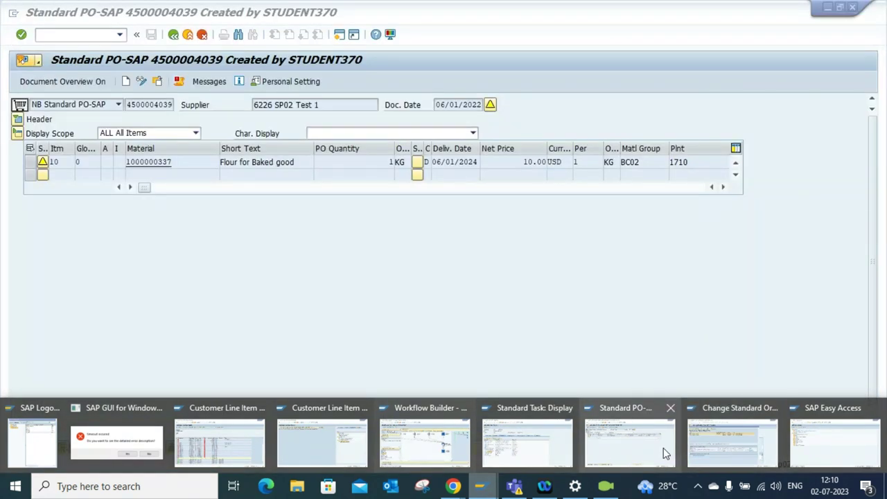
pyautogui.click(663, 448)
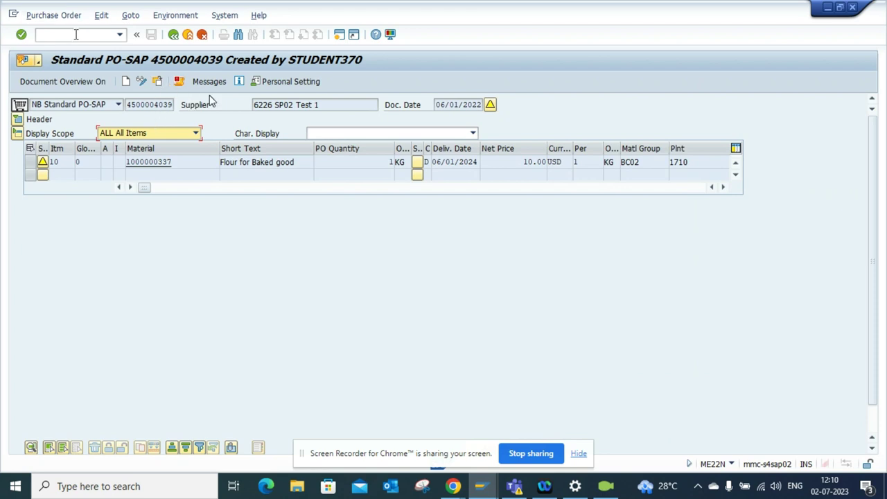
pyautogui.click(75, 34)
pyautogui.write('/NME')
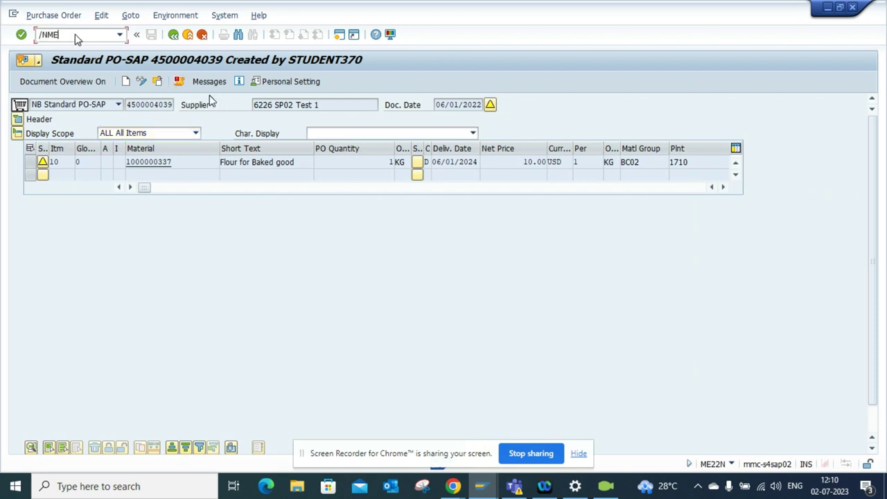
pyautogui.write('22N')
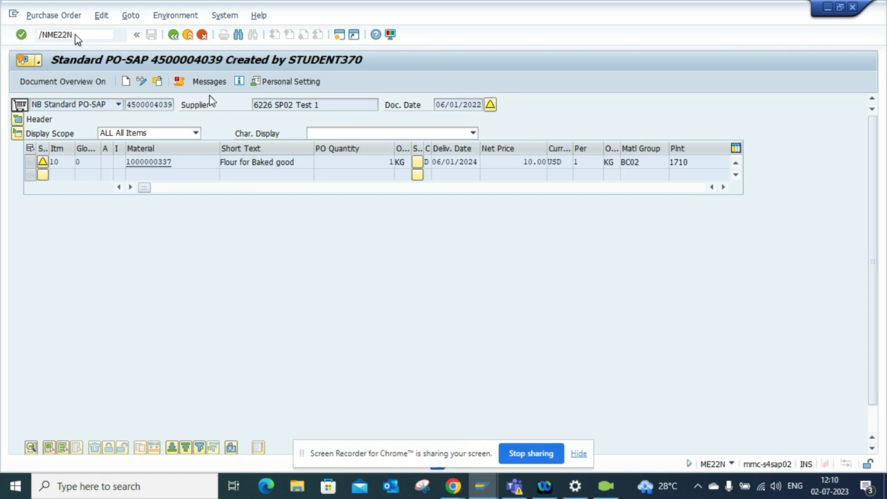
pyautogui.press('Return')
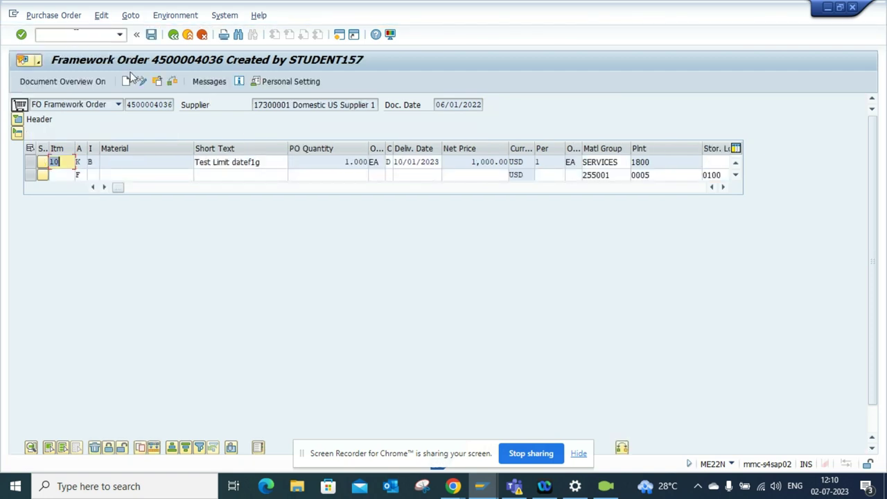
pyautogui.click(278, 165)
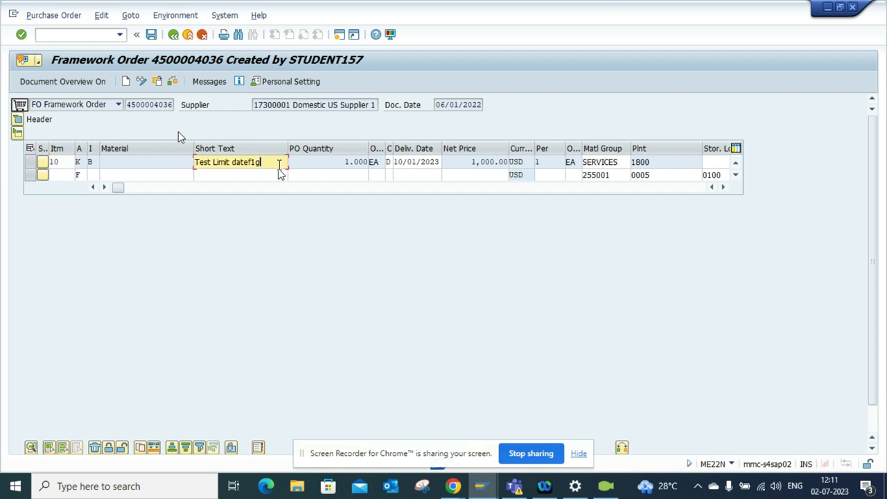
pyautogui.write('JJJ')
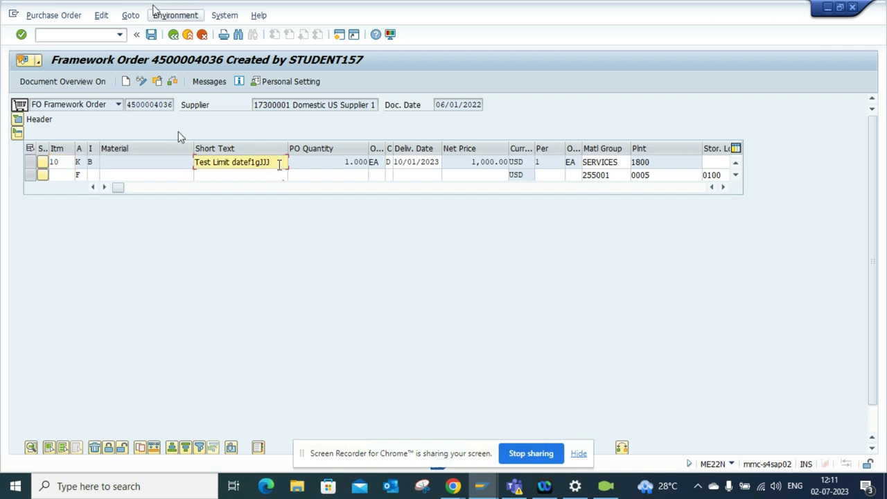
pyautogui.click(151, 35)
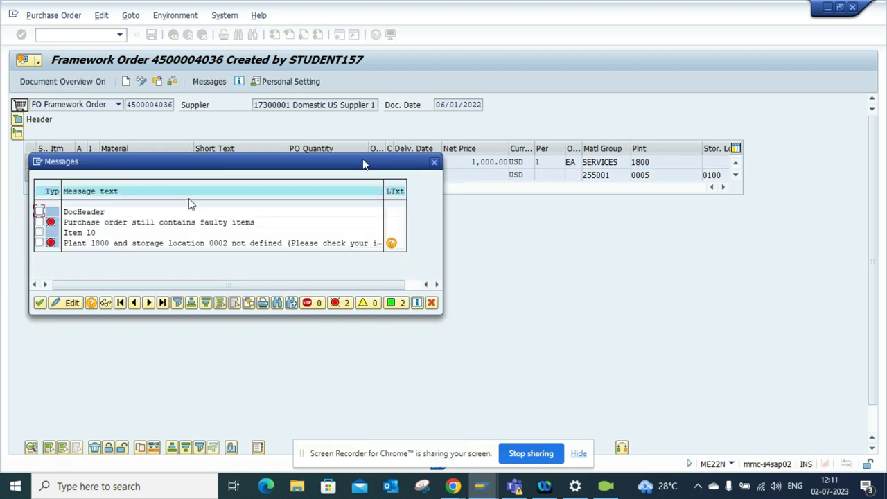
pyautogui.click(434, 162)
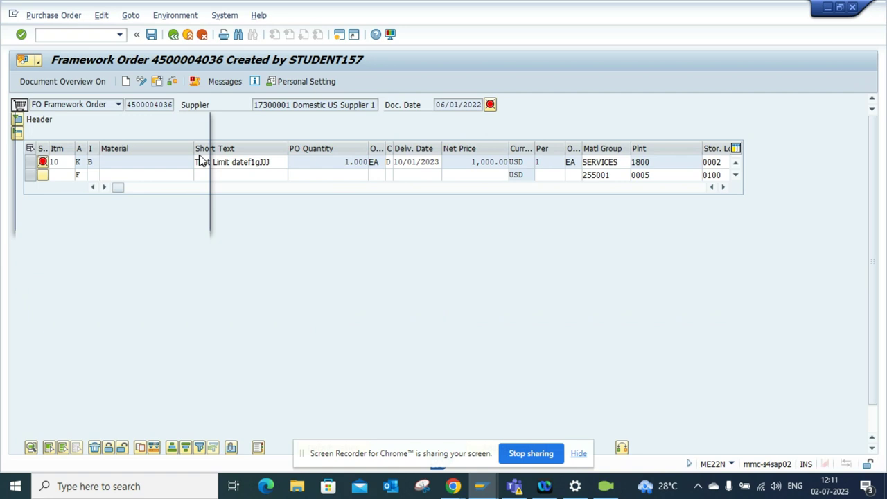
pyautogui.click(162, 139)
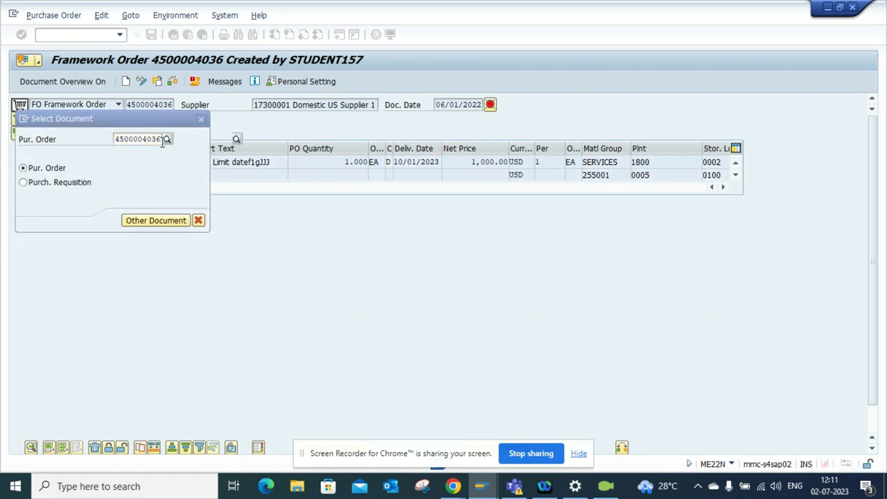
pyautogui.press('BackSpace')
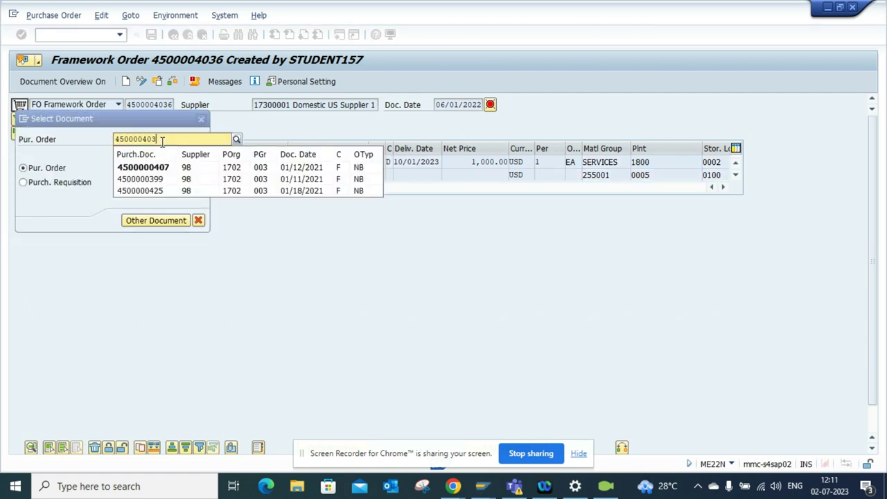
pyautogui.write('9')
pyautogui.press('Return')
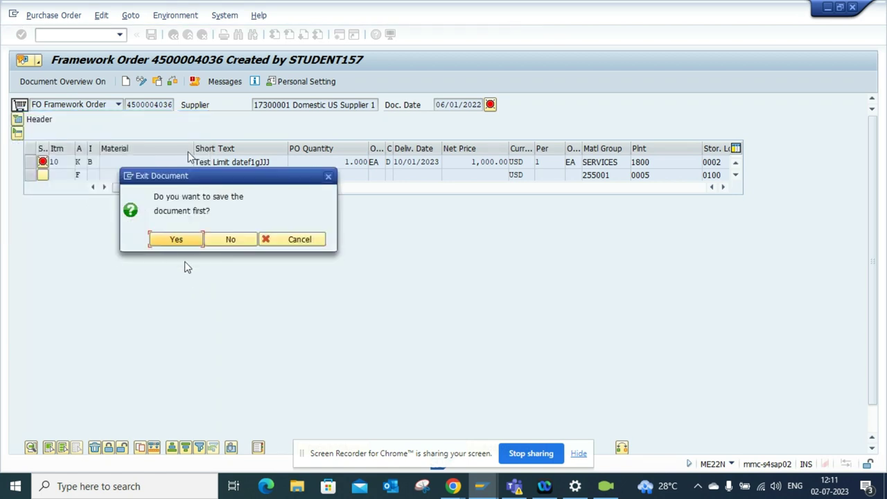
pyautogui.click(229, 240)
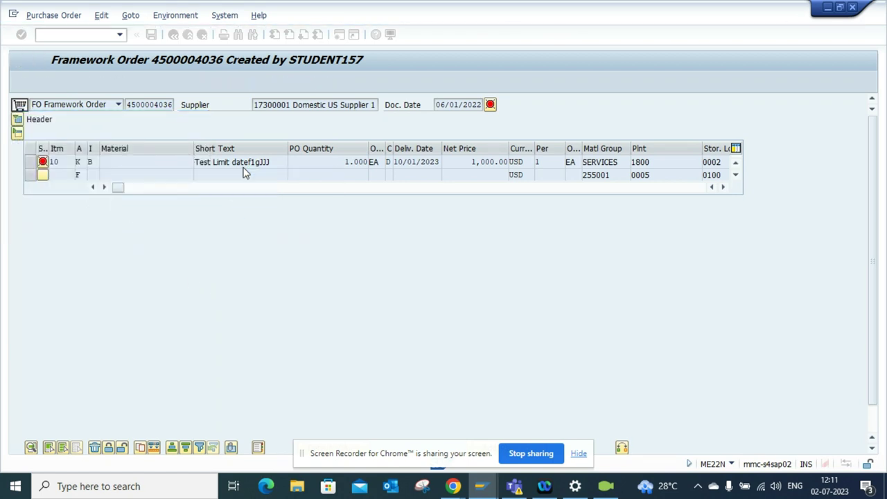
pyautogui.click(298, 162)
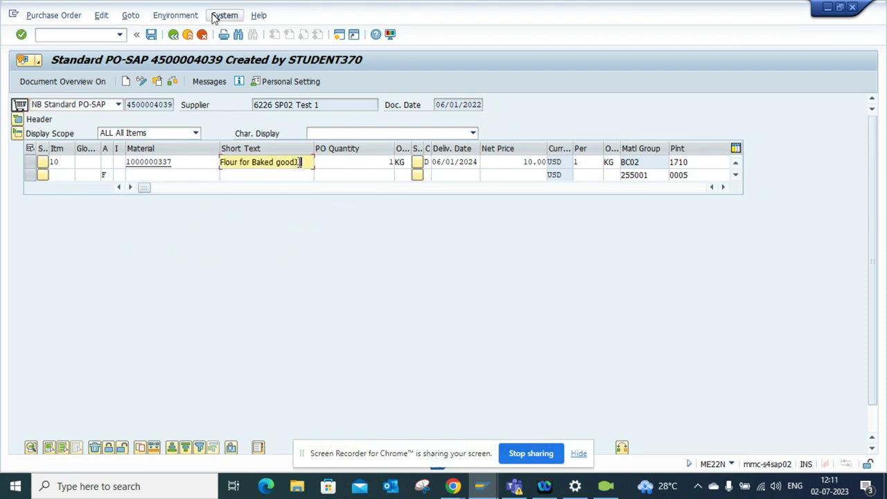
pyautogui.click(151, 35)
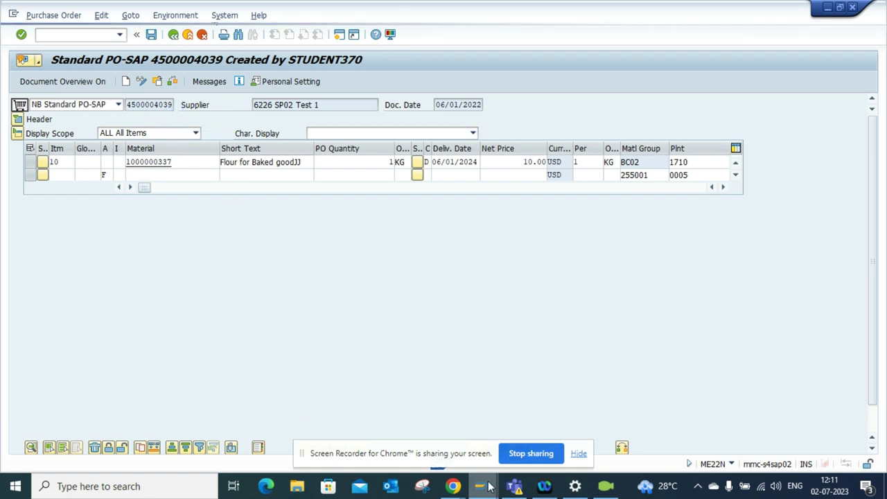
pyautogui.moveTo(488, 487)
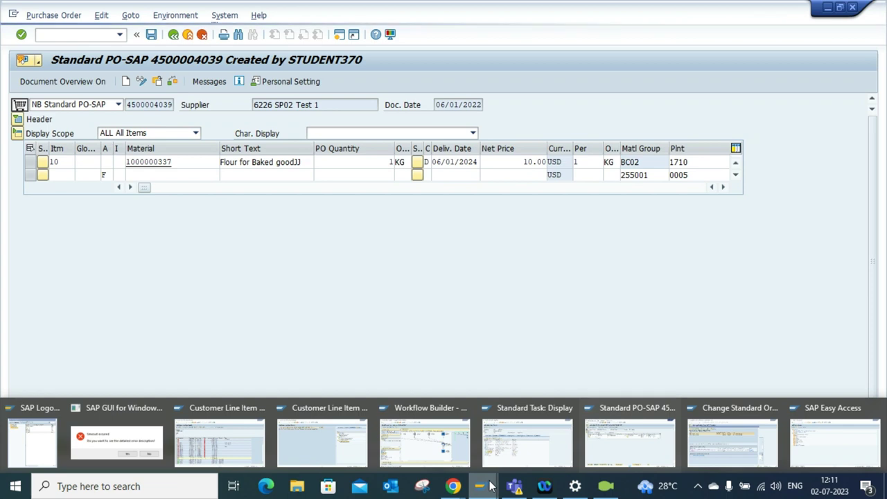
pyautogui.click(607, 433)
pyautogui.hotkey('ctrl', 's')
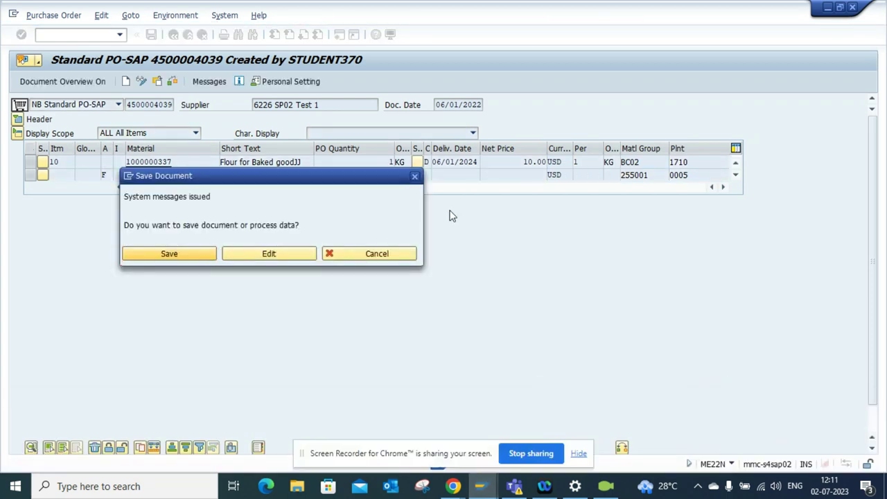
pyautogui.click(163, 254)
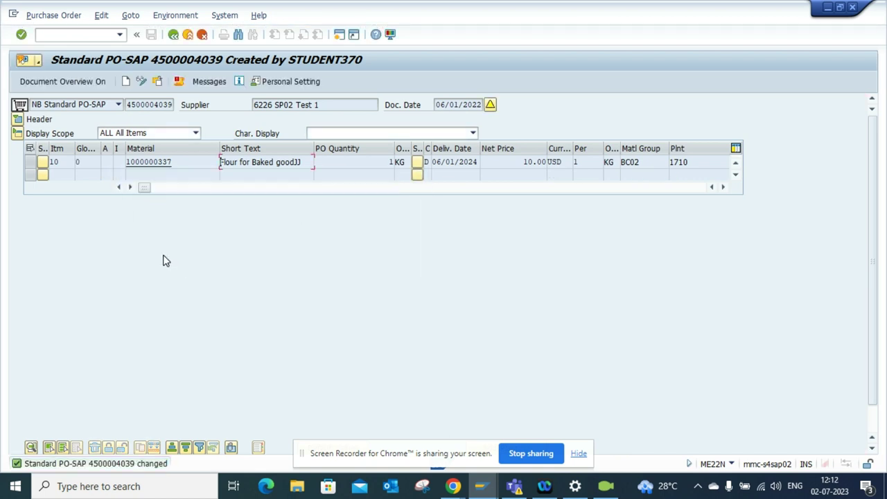
pyautogui.click(41, 63)
pyautogui.moveTo(121, 154)
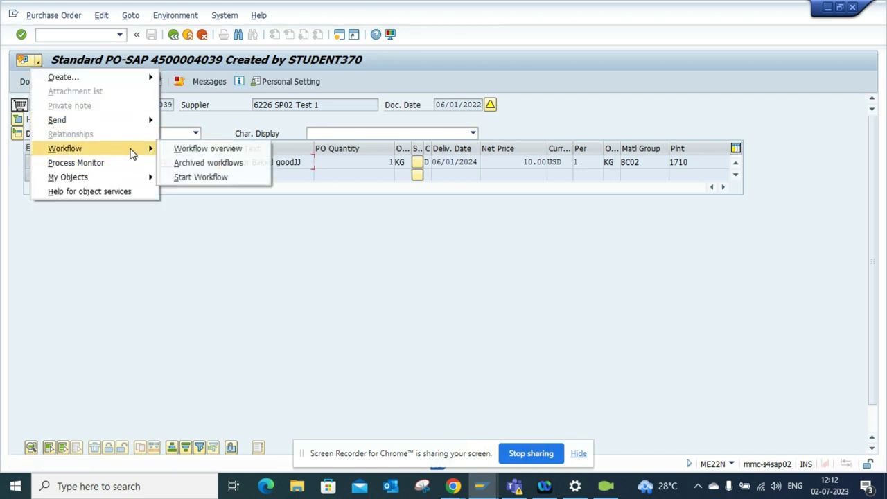
pyautogui.click(182, 149)
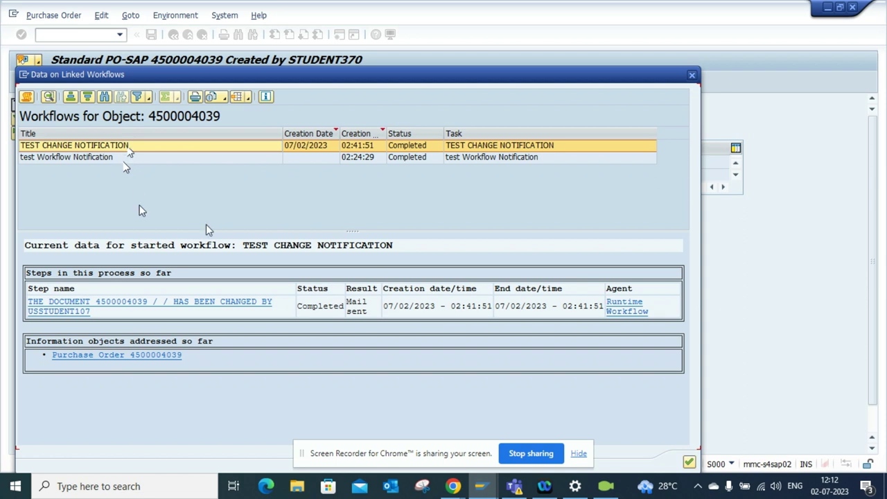
pyautogui.click(173, 306)
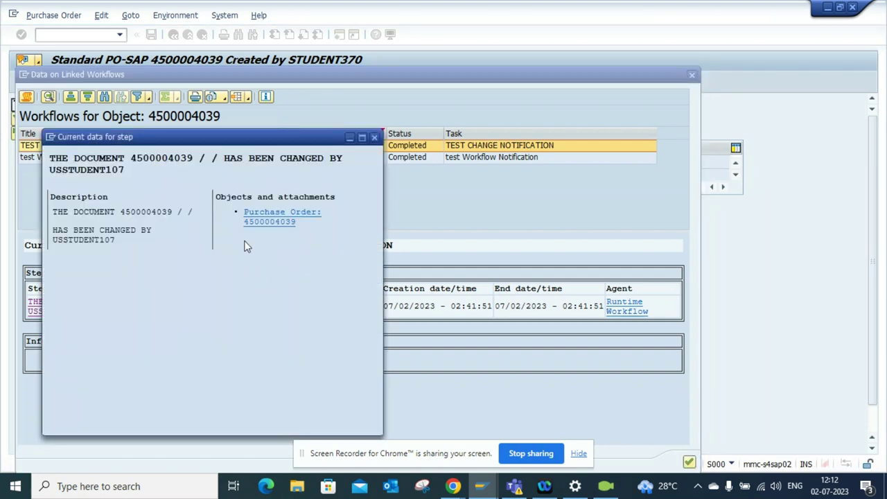
pyautogui.click(374, 138)
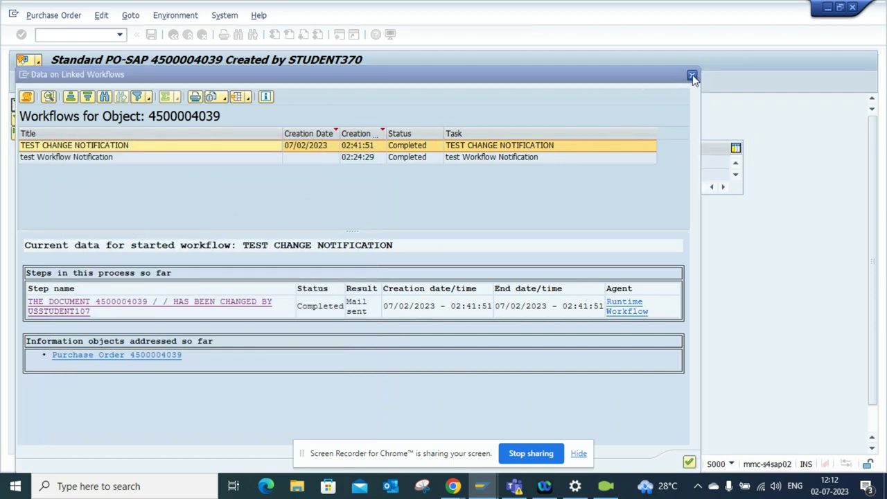
pyautogui.click(691, 75)
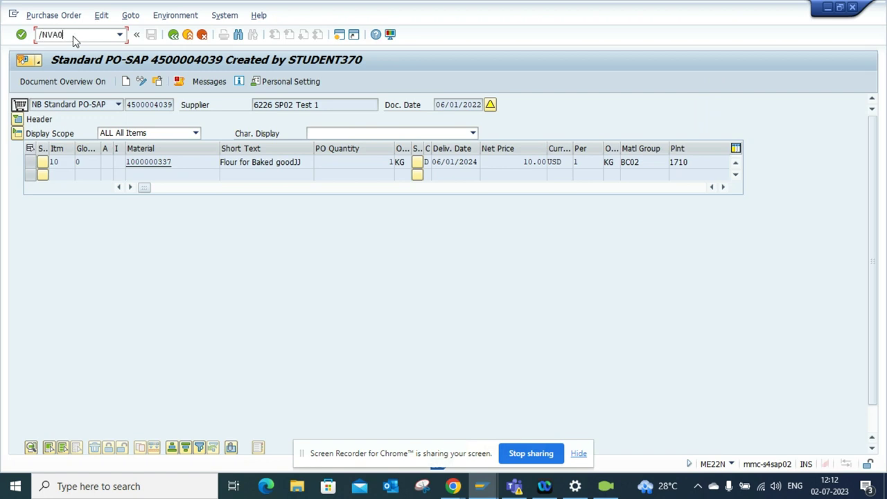
# Open sales order 1627 for changing in VA02
pyautogui.press('Return')
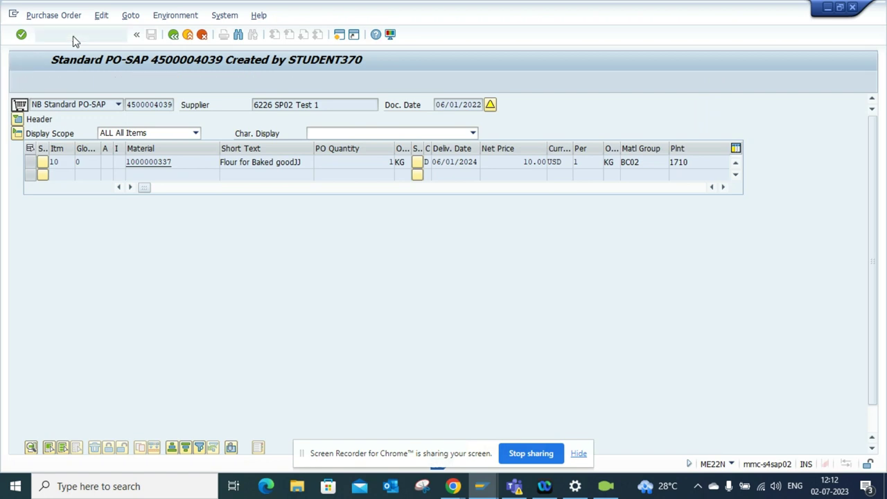
pyautogui.press('Return')
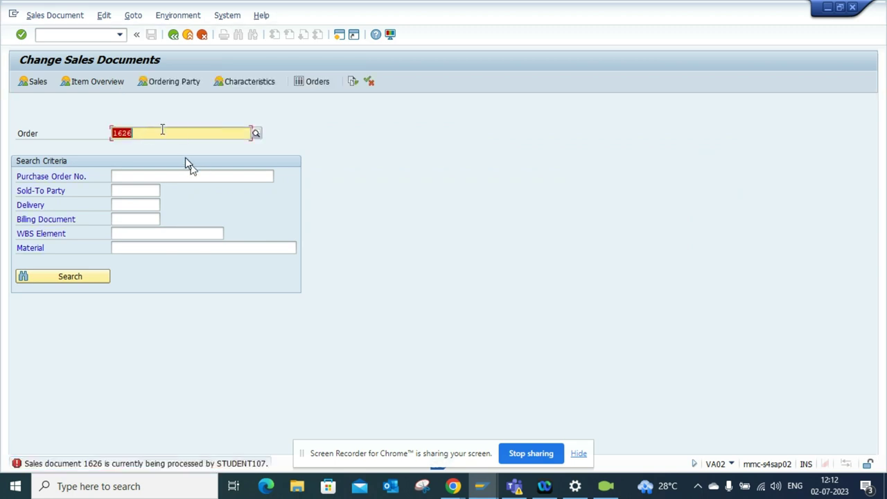
pyautogui.click(162, 133)
pyautogui.press('BackSpace')
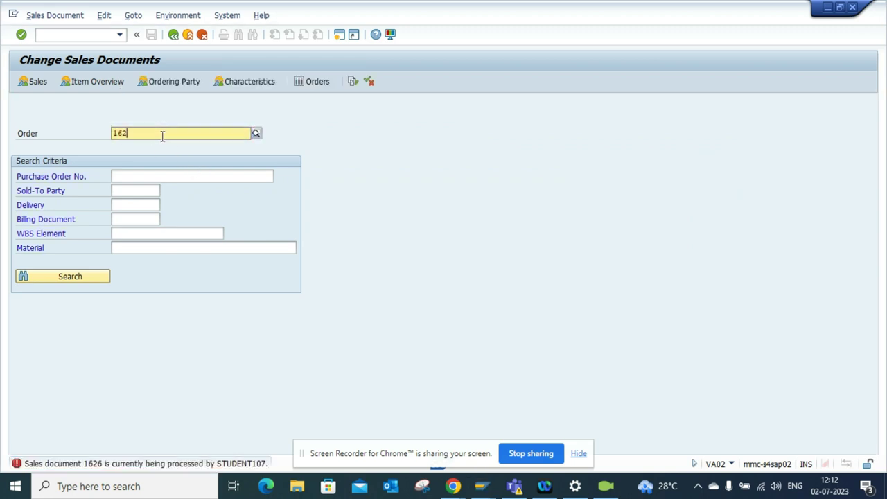
pyautogui.write('7')
pyautogui.press('Return')
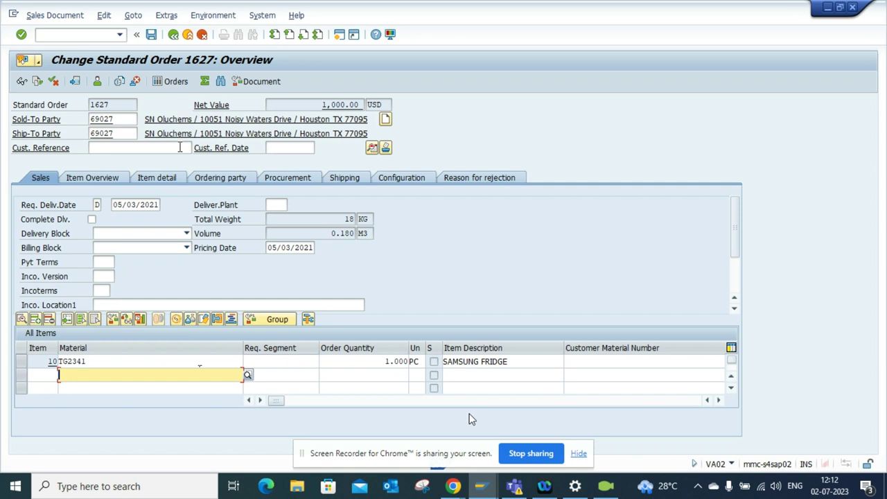
# Describe item 10 as SAMSUNG FRIDGE FROZEN and save despite missing payment terms
pyautogui.click(515, 364)
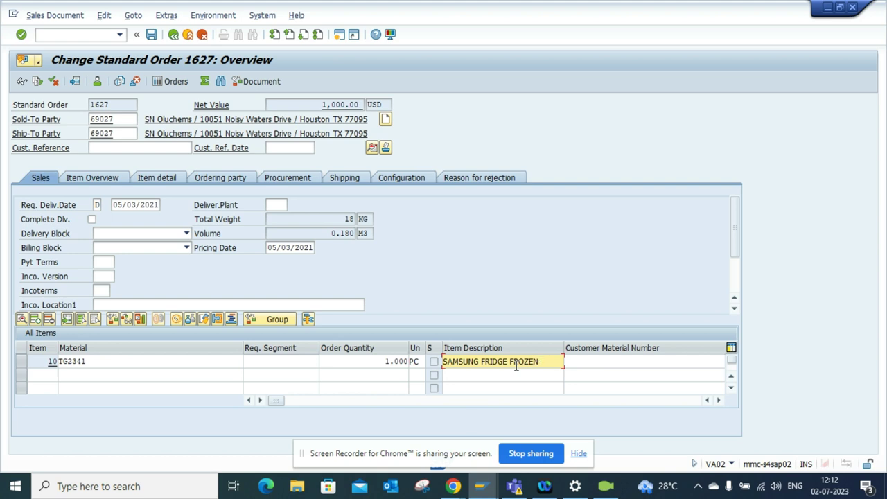
pyautogui.click(151, 35)
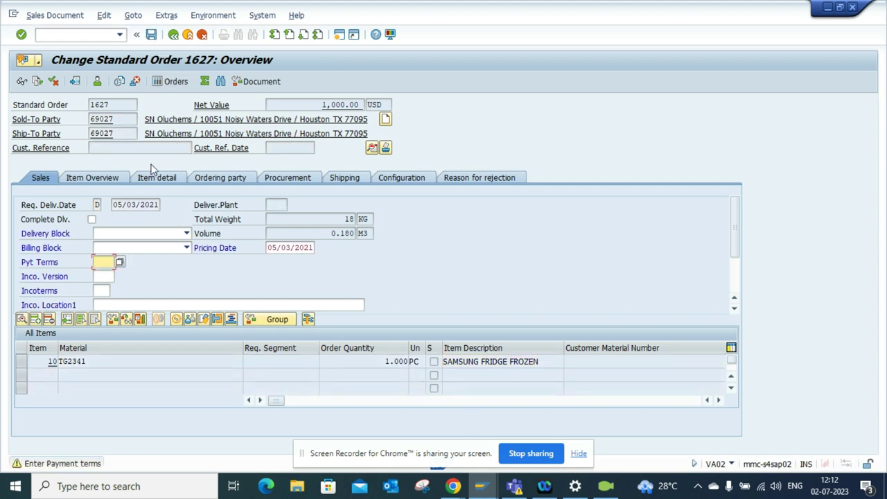
pyautogui.press('Return')
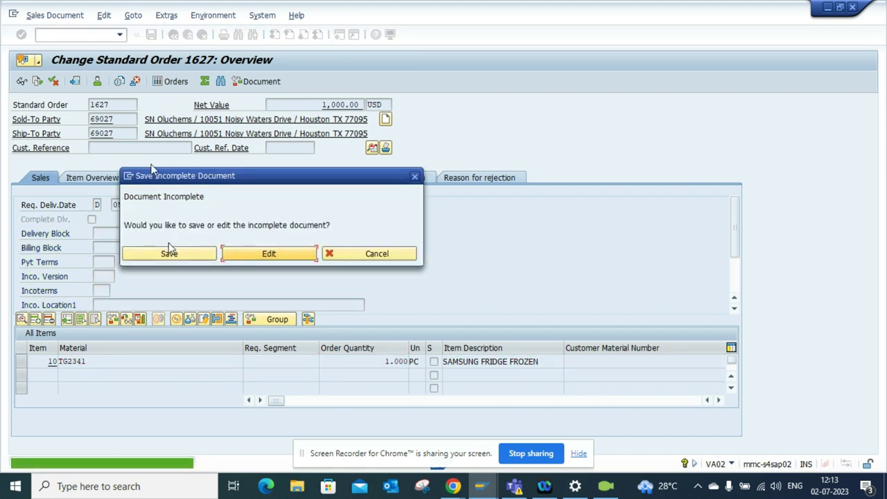
pyautogui.click(169, 254)
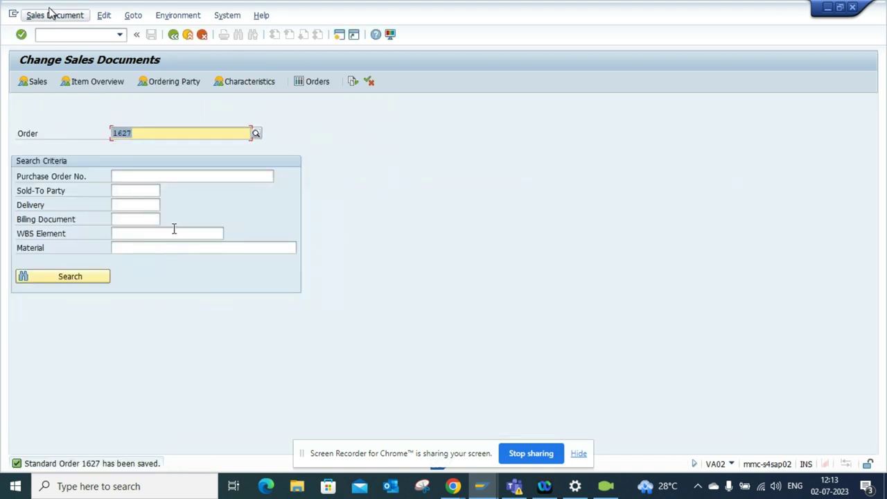
# Open sales order 1627's overview, then go to the SAP Easy Access window
pyautogui.click(100, 33)
pyautogui.press('Return')
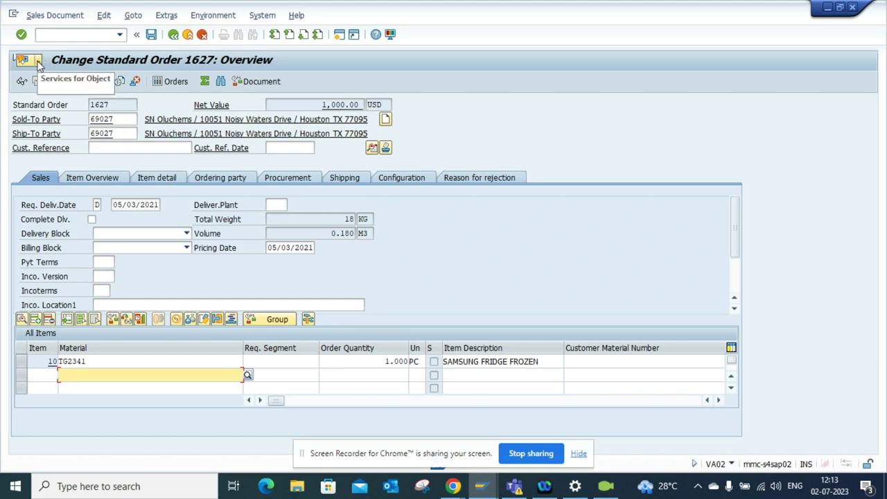
pyautogui.click(480, 489)
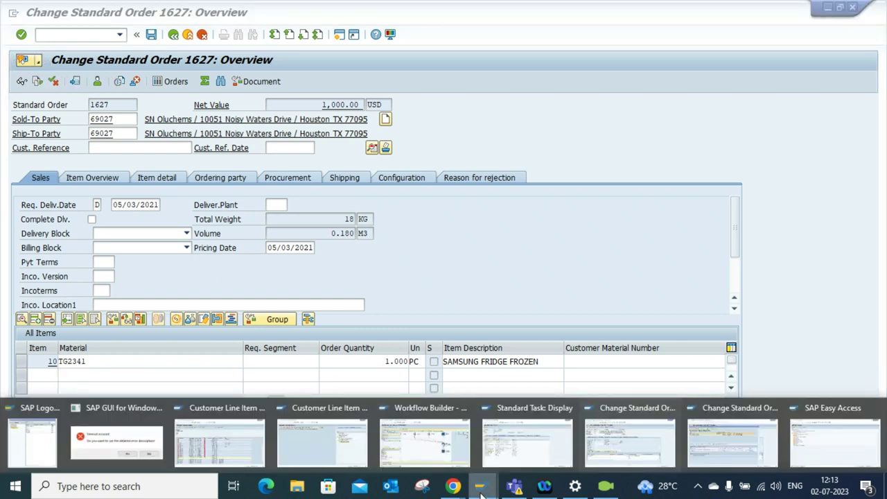
pyautogui.click(813, 437)
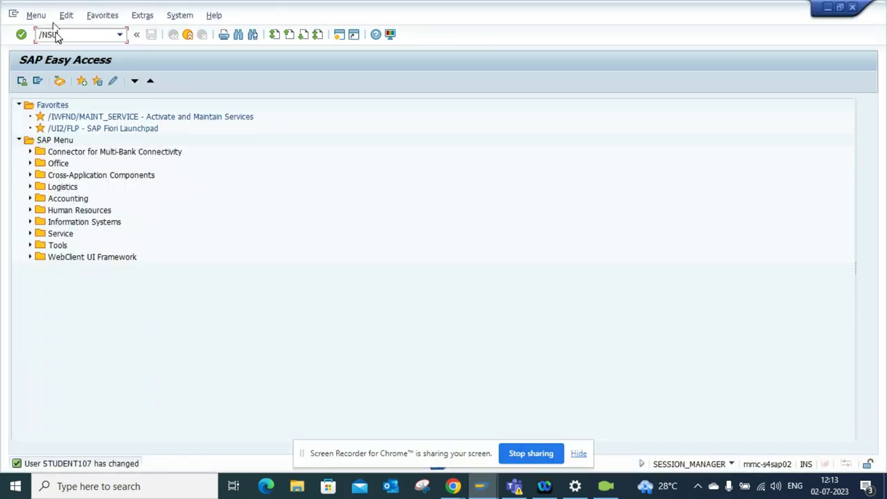
# In SU3 parameters, confirm SD_SWU_ACTIVE is set to X
pyautogui.press('Return')
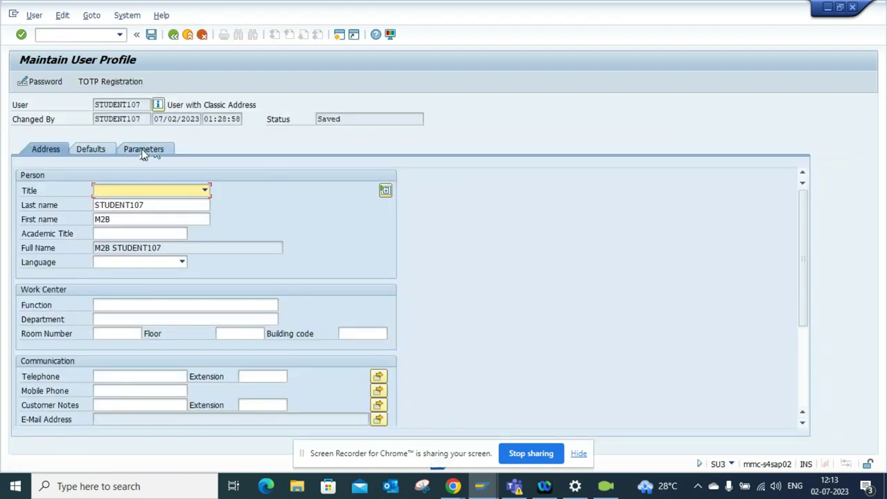
pyautogui.click(142, 150)
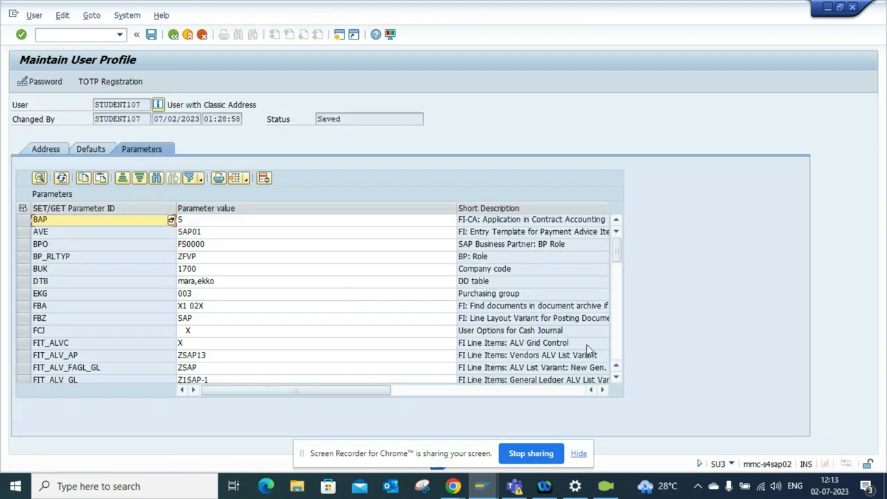
pyautogui.click(619, 338)
pyautogui.click(619, 338)
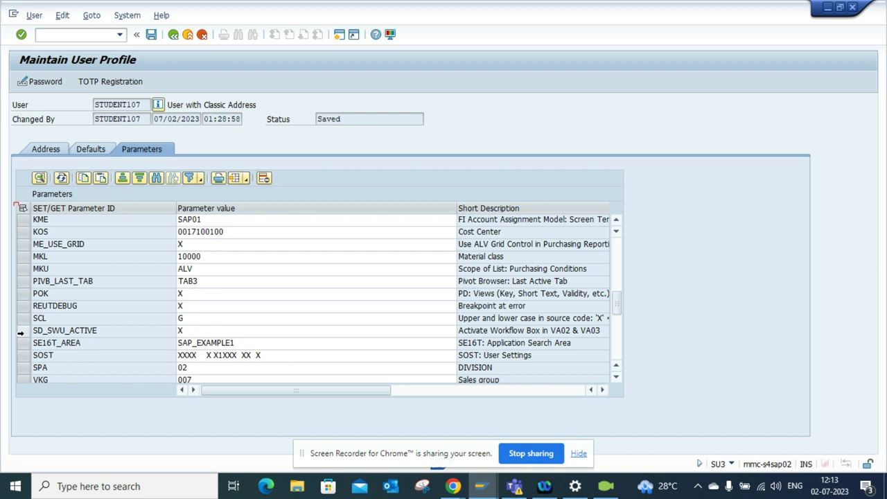
pyautogui.click(24, 331)
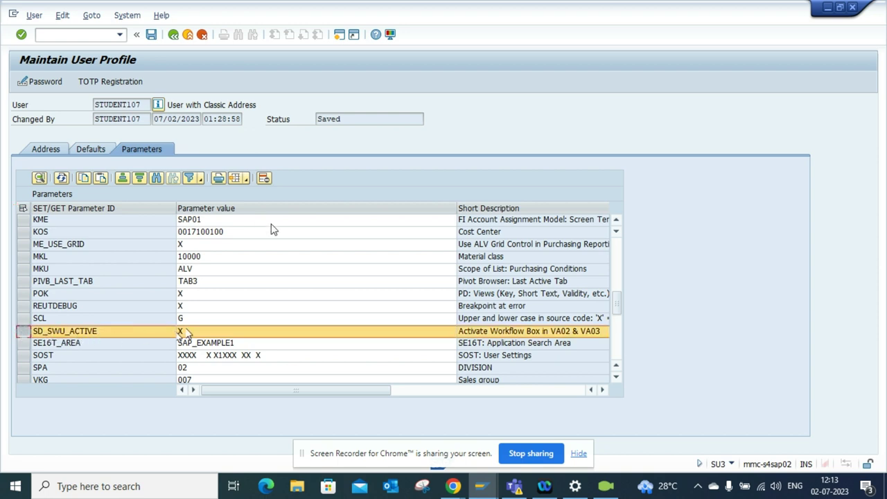
# Check order 1627's workflow overview, confirming TEST CHANGE NOTIFICATION completed with mail sent
pyautogui.hotkey('alt', 'Tab')
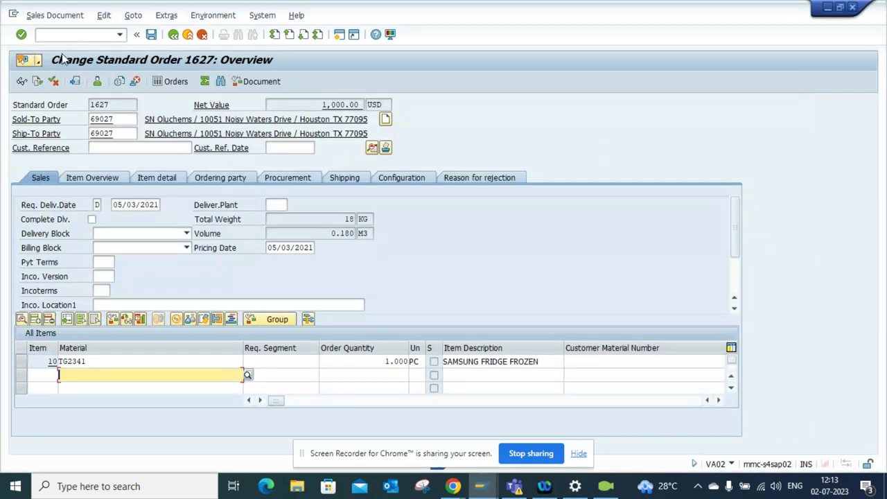
pyautogui.click(39, 60)
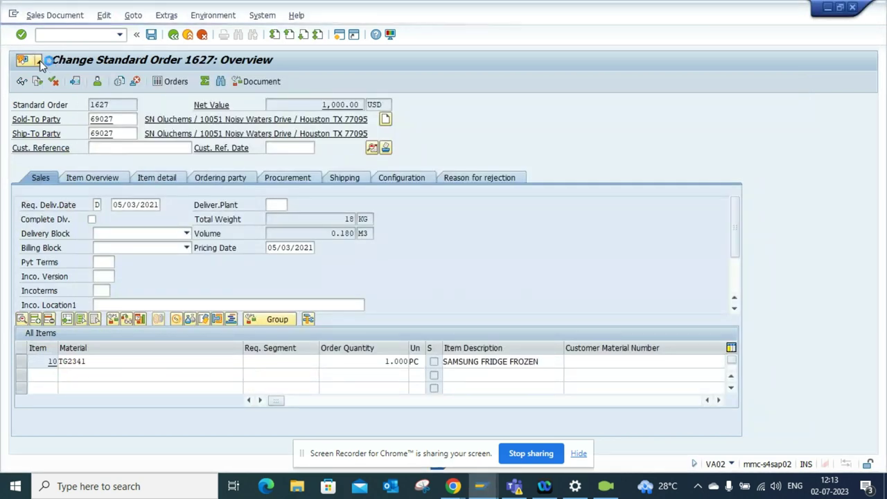
pyautogui.moveTo(115, 149)
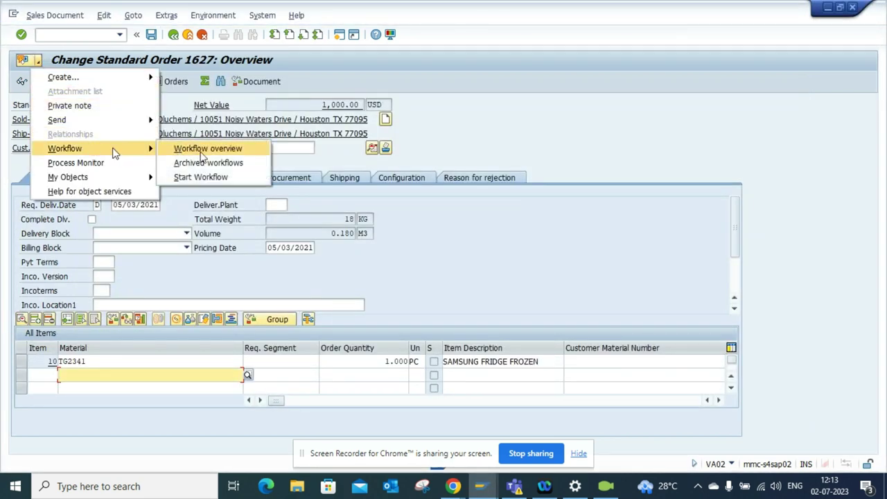
pyautogui.click(212, 150)
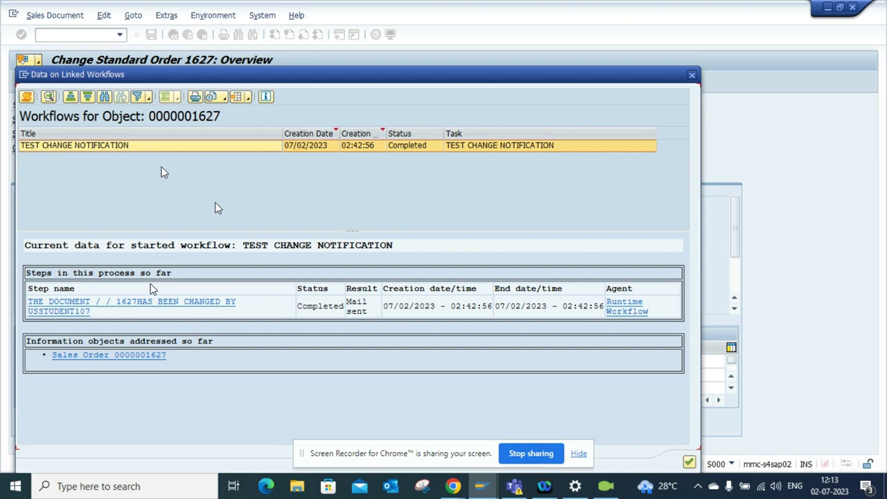
pyautogui.click(148, 305)
pyautogui.click(149, 310)
pyautogui.click(692, 76)
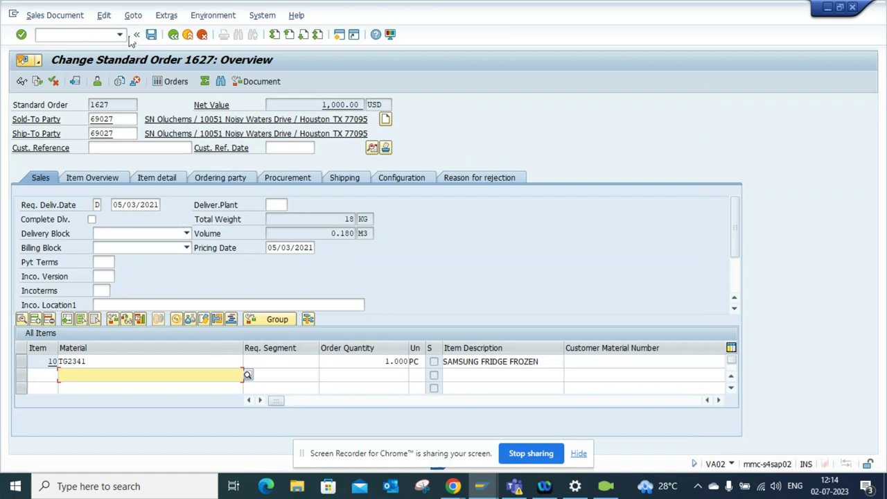
# Run /NME52N and load purchase requisition 10001901 via Other Document
pyautogui.click(90, 33)
pyautogui.write('/NM')
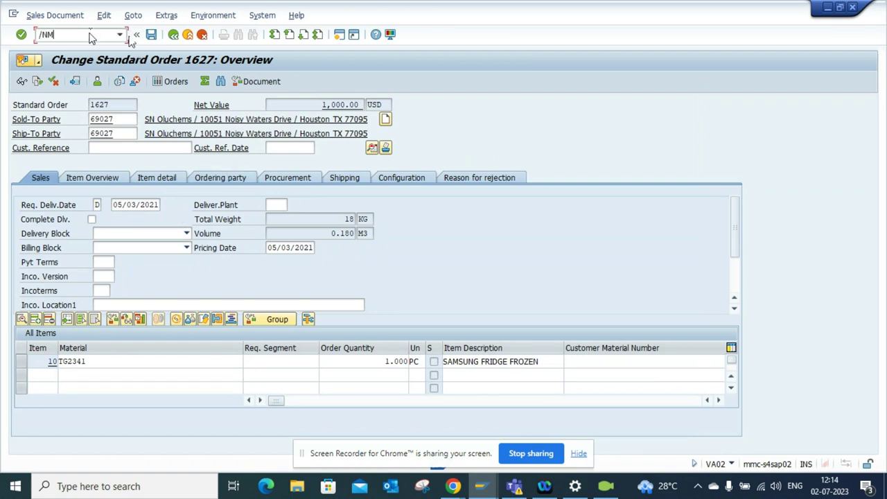
pyautogui.write('E52N')
pyautogui.press('Return')
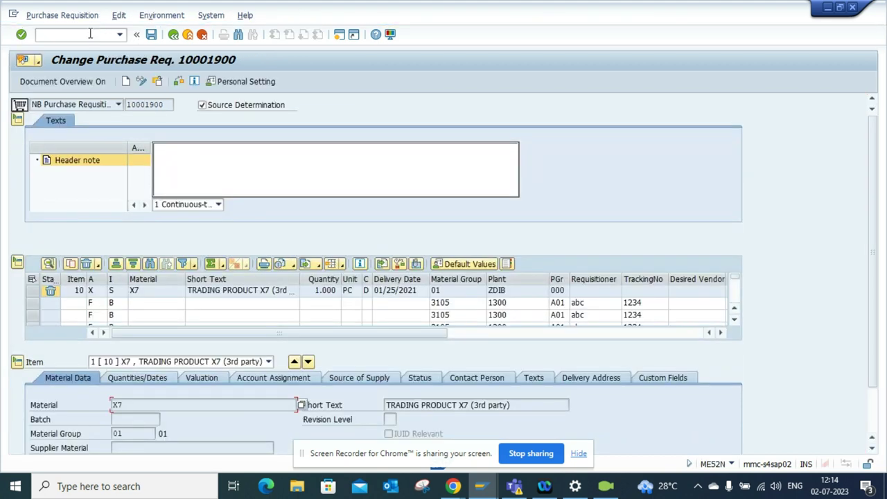
pyautogui.click(158, 82)
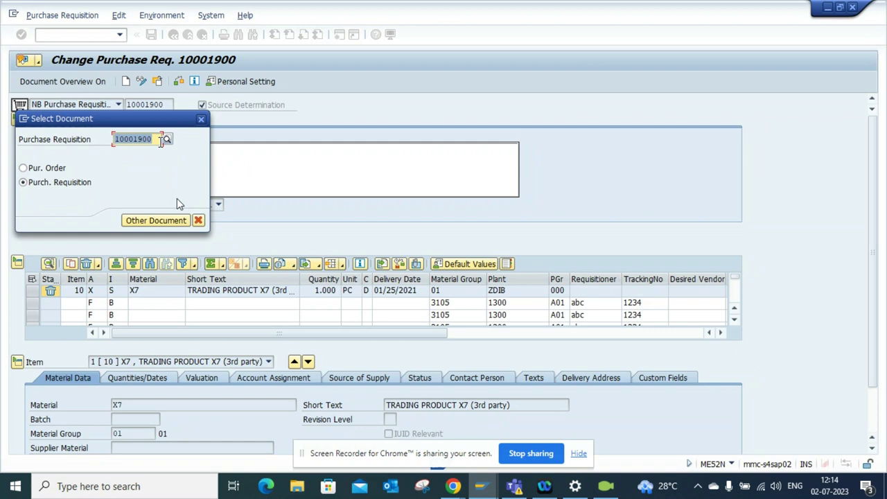
pyautogui.click(152, 138)
pyautogui.press('Return')
pyautogui.press('BackSpace')
pyautogui.write('1')
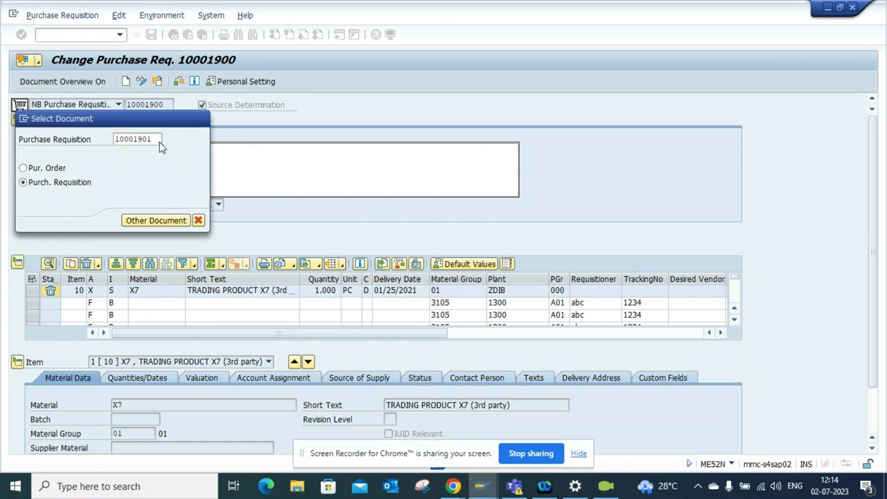
pyautogui.press('Return')
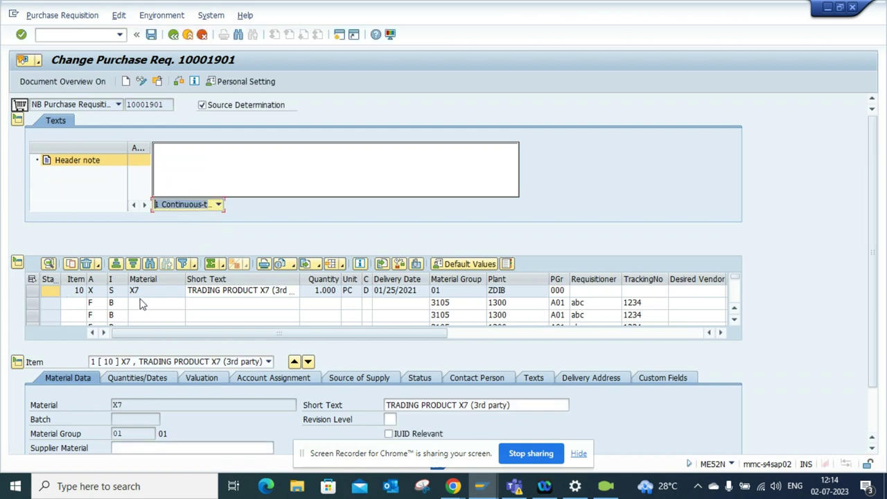
# Change item 10's short text to 'TRADING PRODU X7 (3rd party)' and attempt saving
pyautogui.click(260, 291)
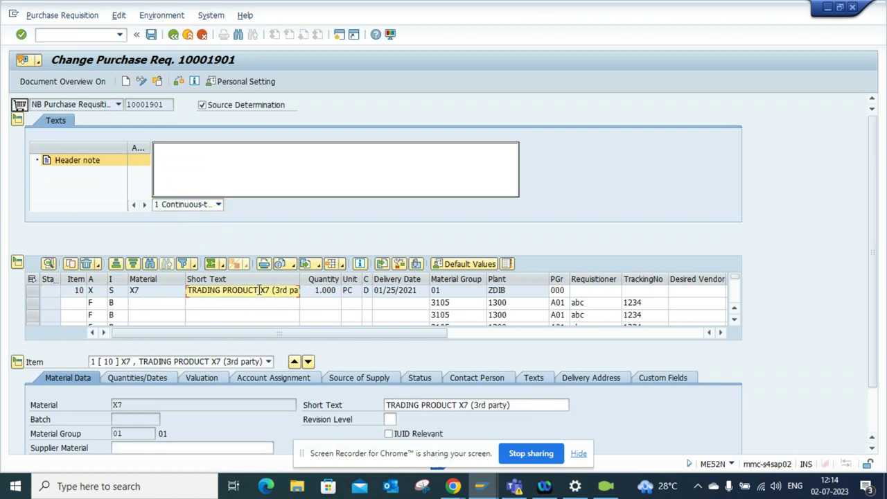
pyautogui.press('BackSpace')
pyautogui.press('BackSpace')
pyautogui.click(151, 35)
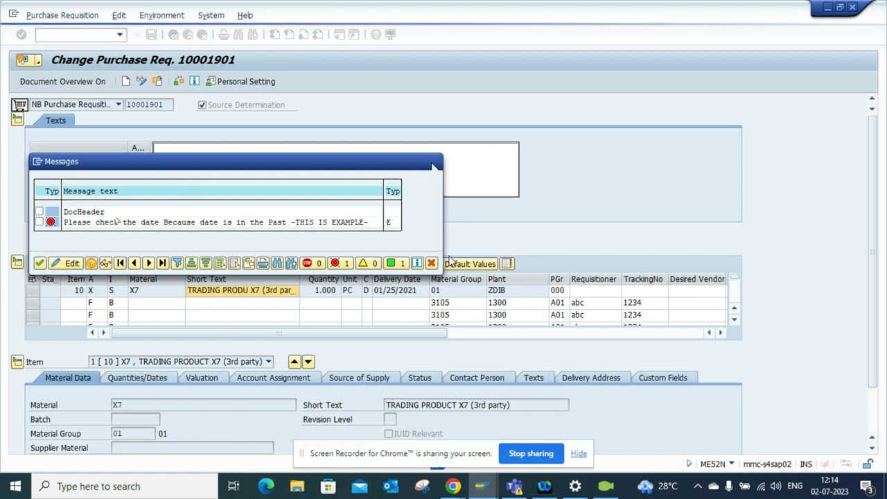
pyautogui.press('Return')
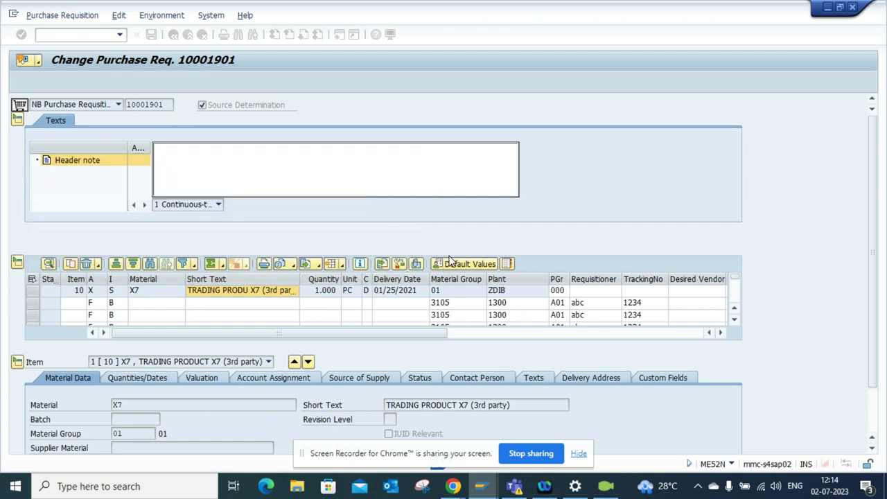
# Review item 10's delivery address, source of supply and account assignment
pyautogui.click(494, 334)
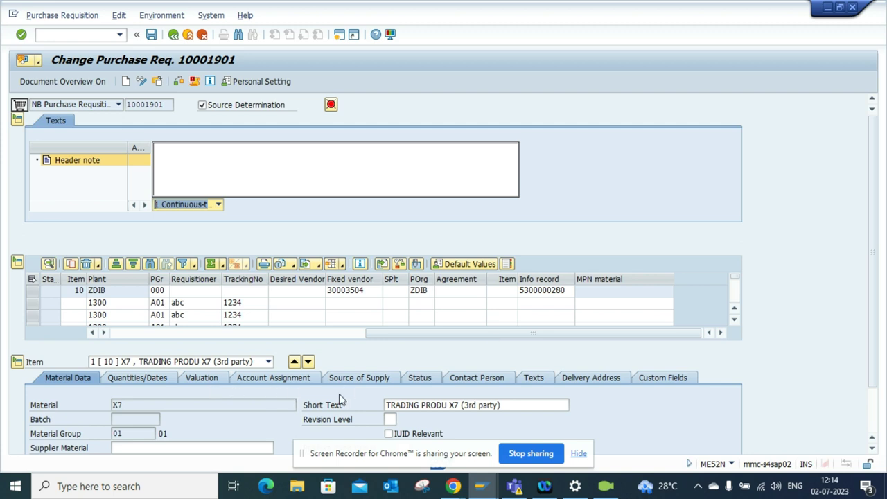
pyautogui.click(579, 379)
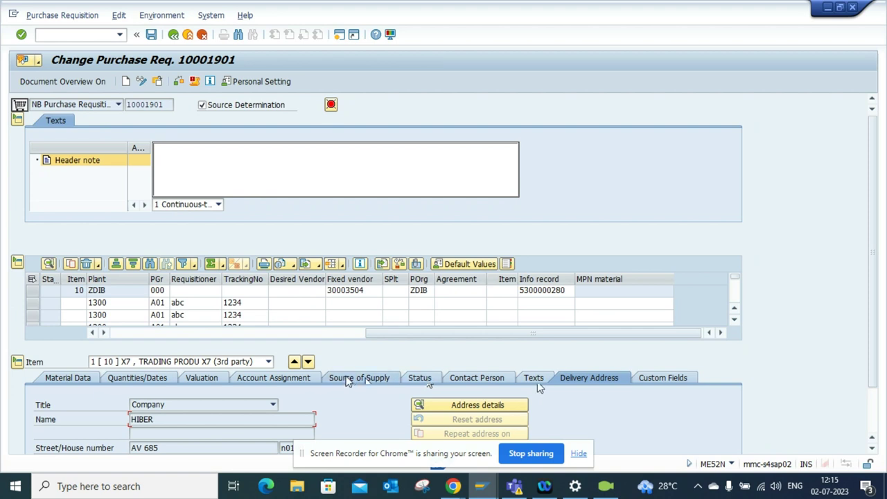
pyautogui.click(347, 381)
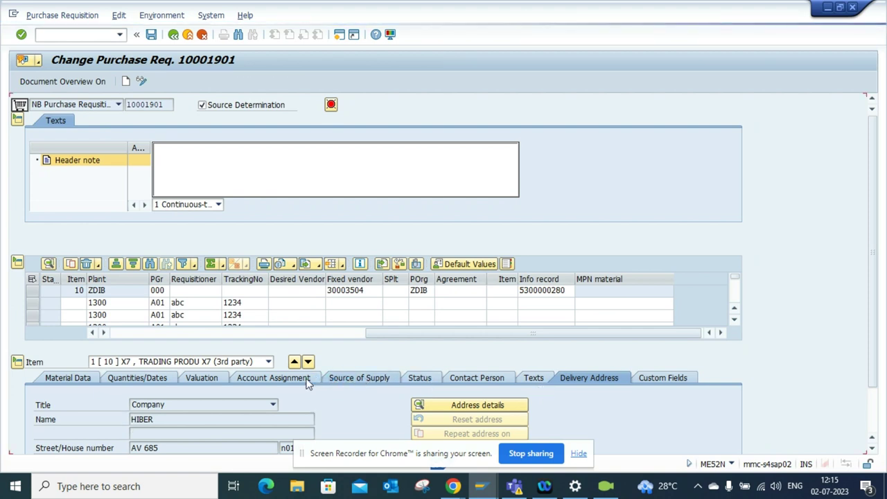
pyautogui.click(221, 381)
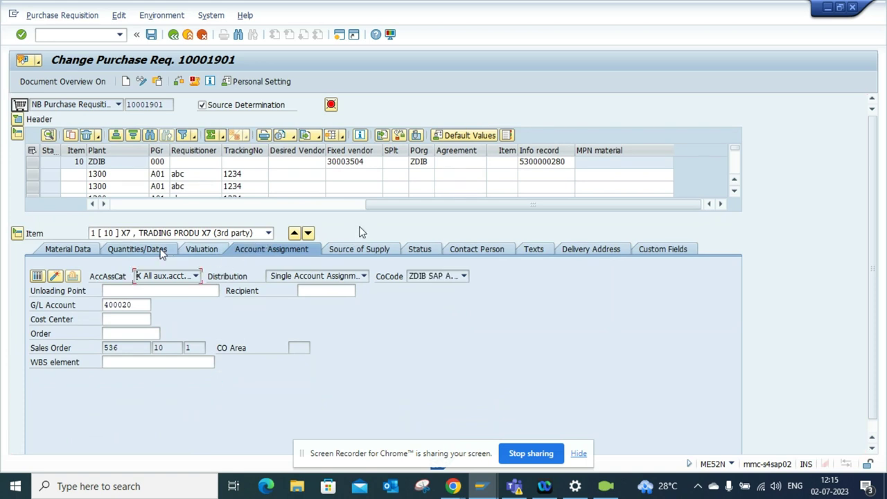
# Edit item 10's release date on Quantities/Dates and attempt saving
pyautogui.click(160, 251)
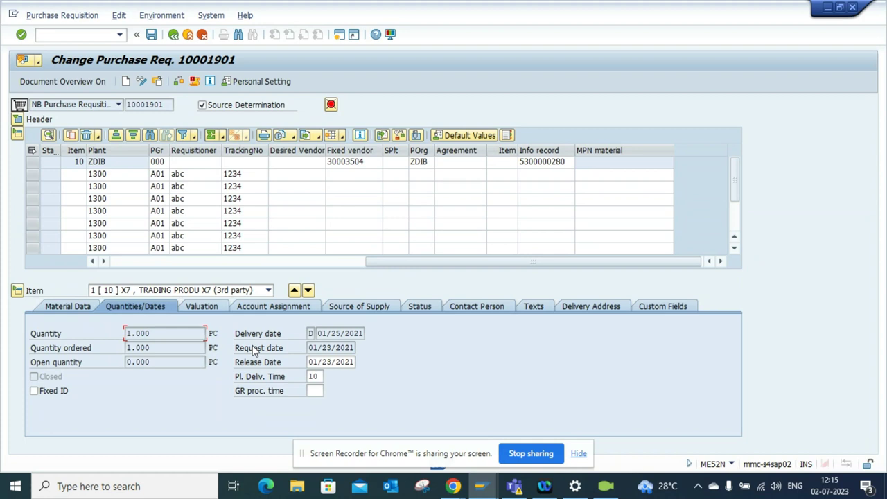
pyautogui.click(352, 361)
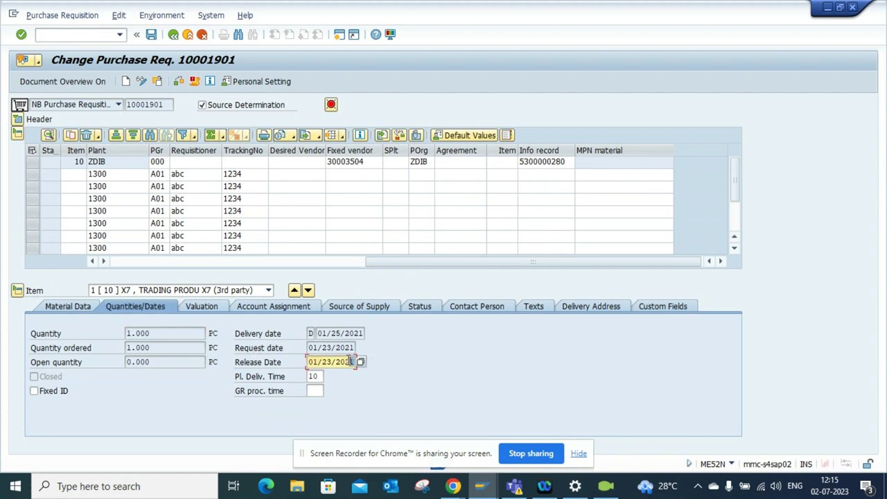
pyautogui.press('Left')
pyautogui.click(151, 35)
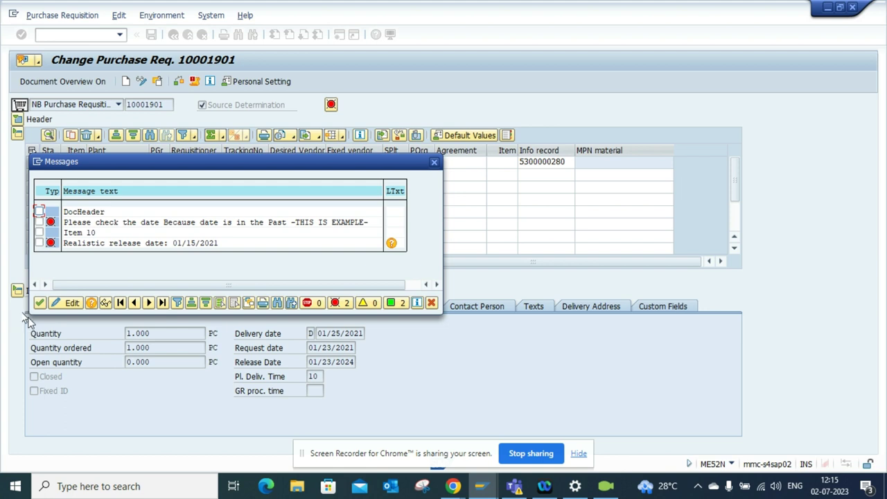
pyautogui.click(40, 303)
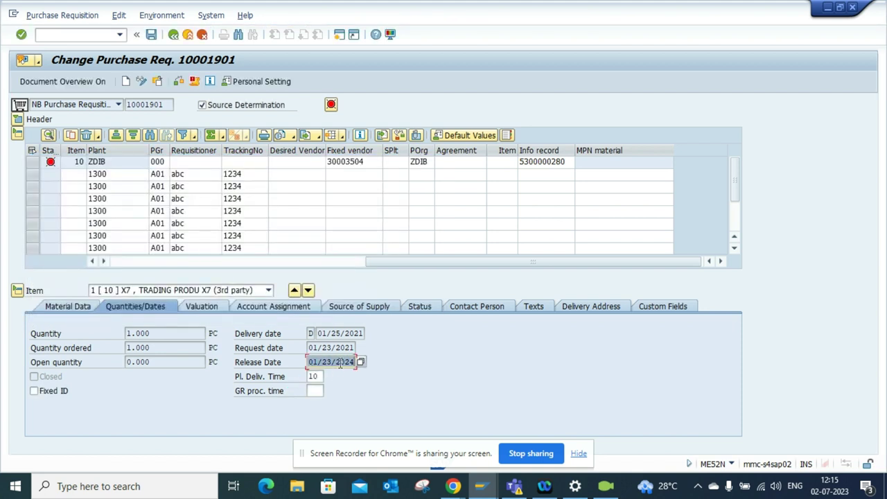
# Set the release date to 01/15/2021 and dismiss the past-date warning
pyautogui.moveTo(340, 363); pyautogui.dragTo(404, 354)
pyautogui.write('21')
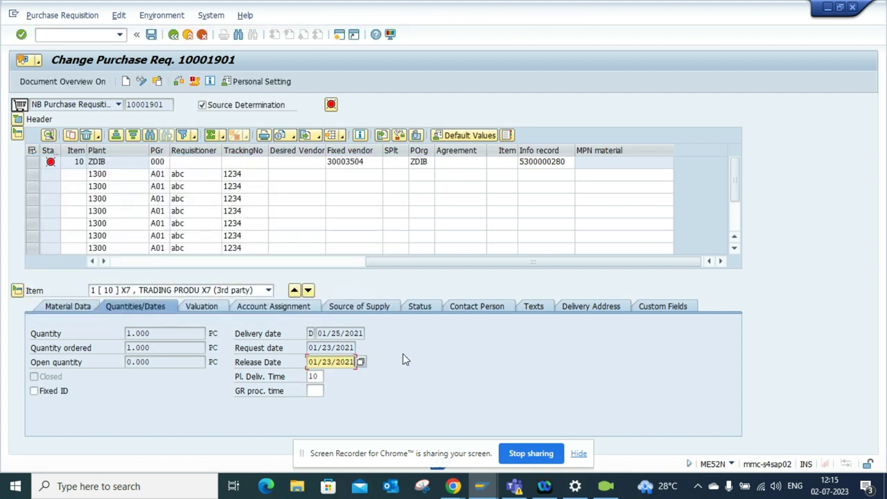
pyautogui.press('BackSpace')
pyautogui.press('BackSpace')
pyautogui.write('15')
pyautogui.press('Return')
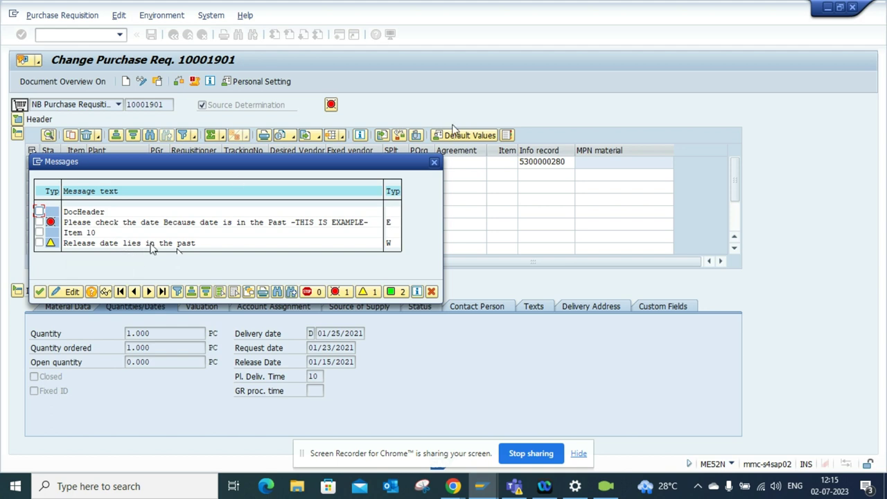
pyautogui.click(434, 162)
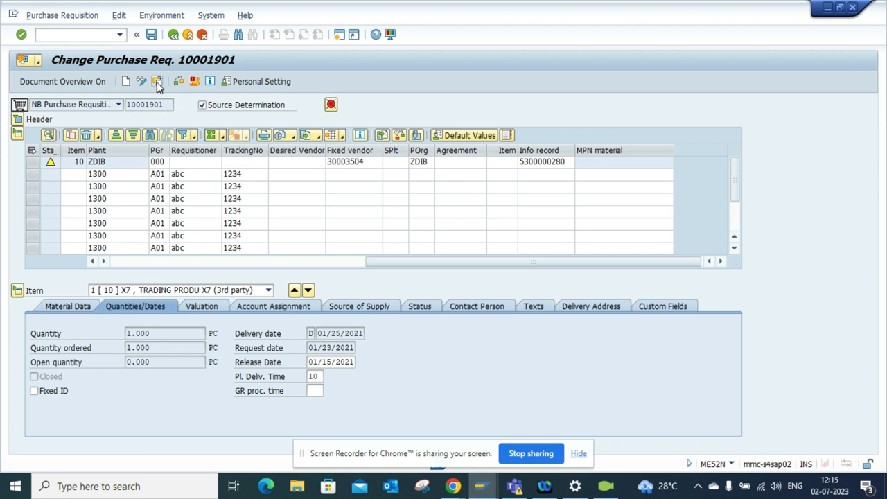
# Pick requisition 10001905 from the matching list and open it without saving
pyautogui.click(157, 82)
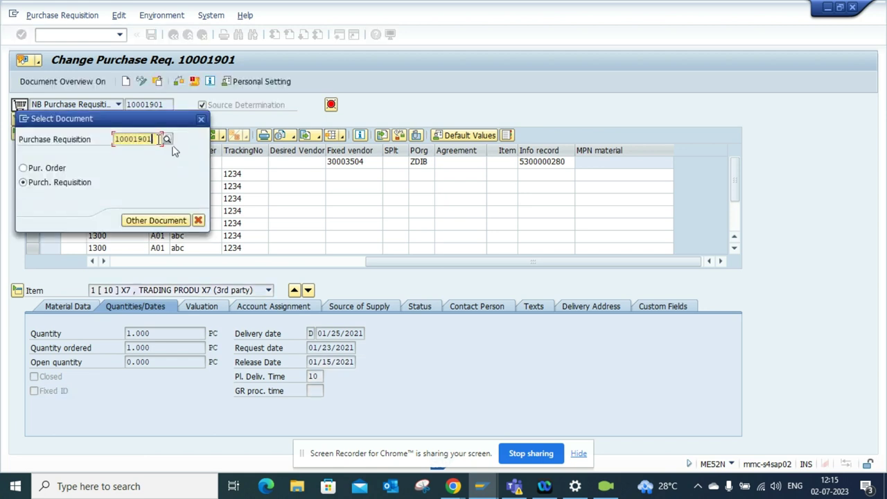
pyautogui.press('BackSpace')
pyautogui.press('BackSpace')
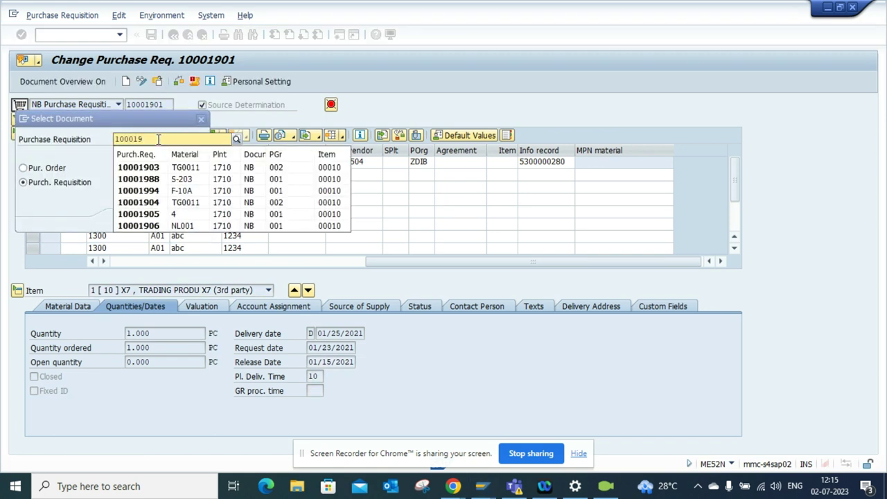
pyautogui.click(153, 214)
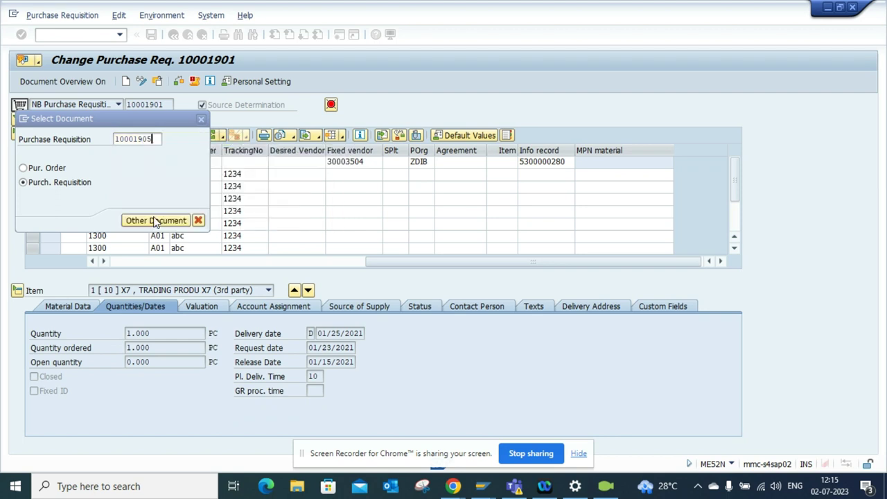
pyautogui.click(155, 221)
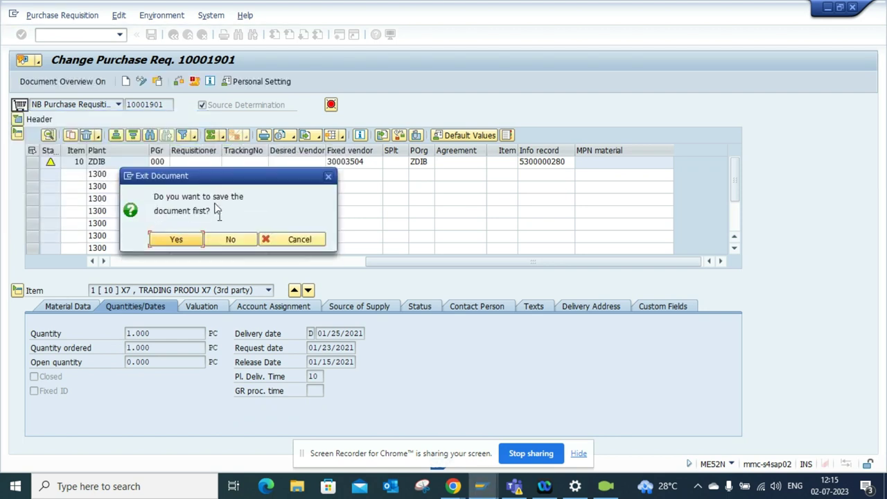
pyautogui.click(228, 239)
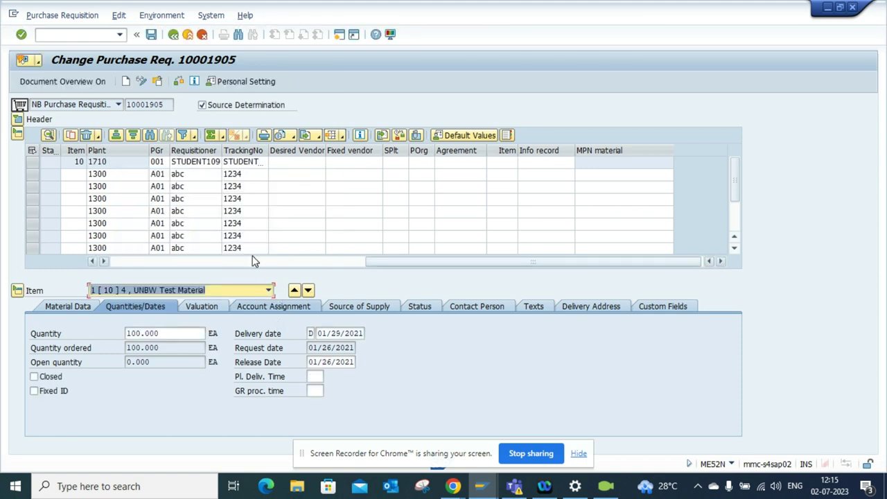
# Edit item 10's Short Text to 'UNBW Test Materil' and save requisition 10001905
pyautogui.click(188, 261)
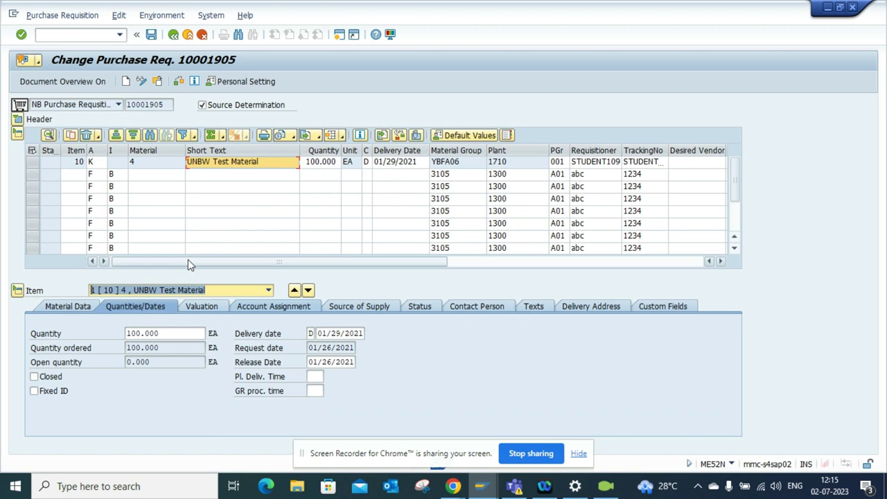
pyautogui.click(266, 163)
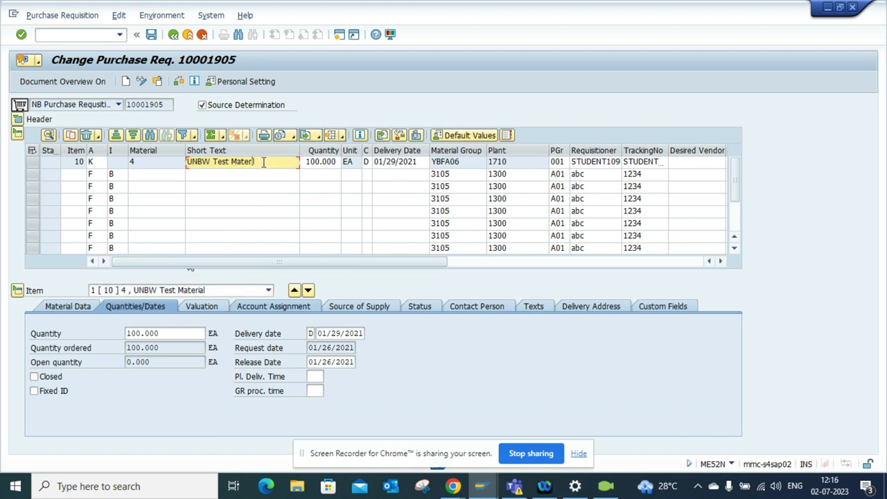
pyautogui.write('l')
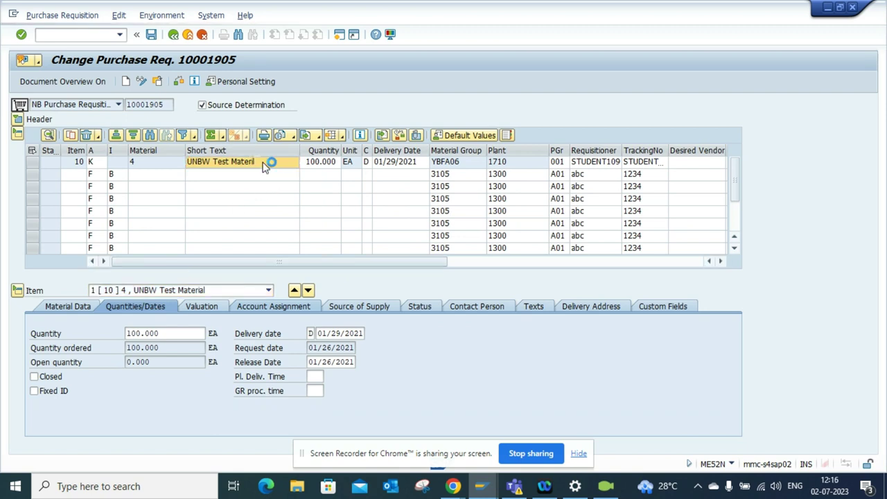
pyautogui.click(151, 36)
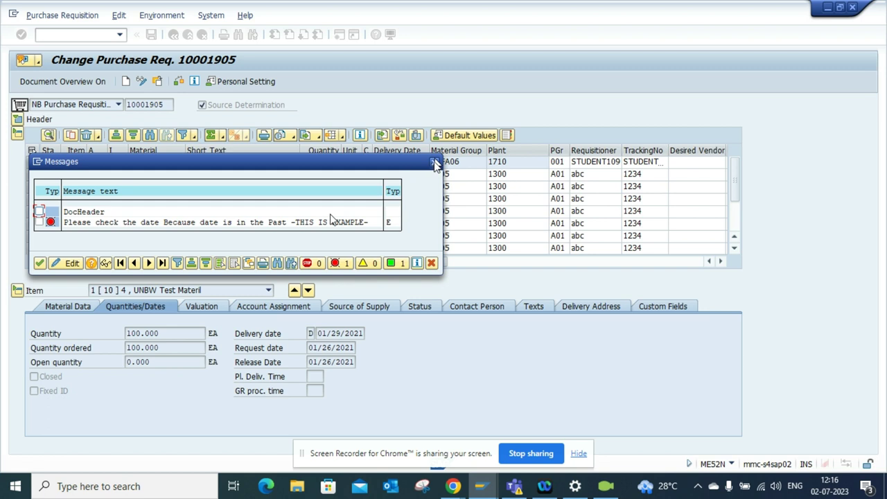
# Close the Messages popup listing the past-date error
pyautogui.click(311, 187)
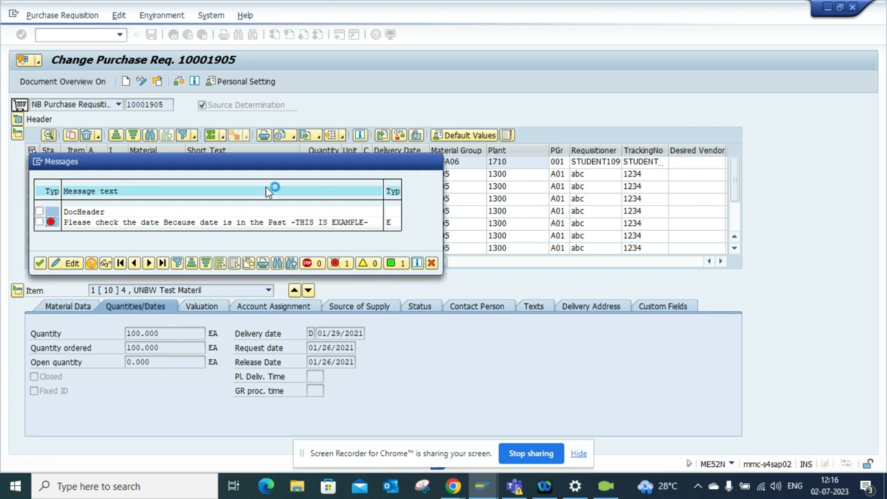